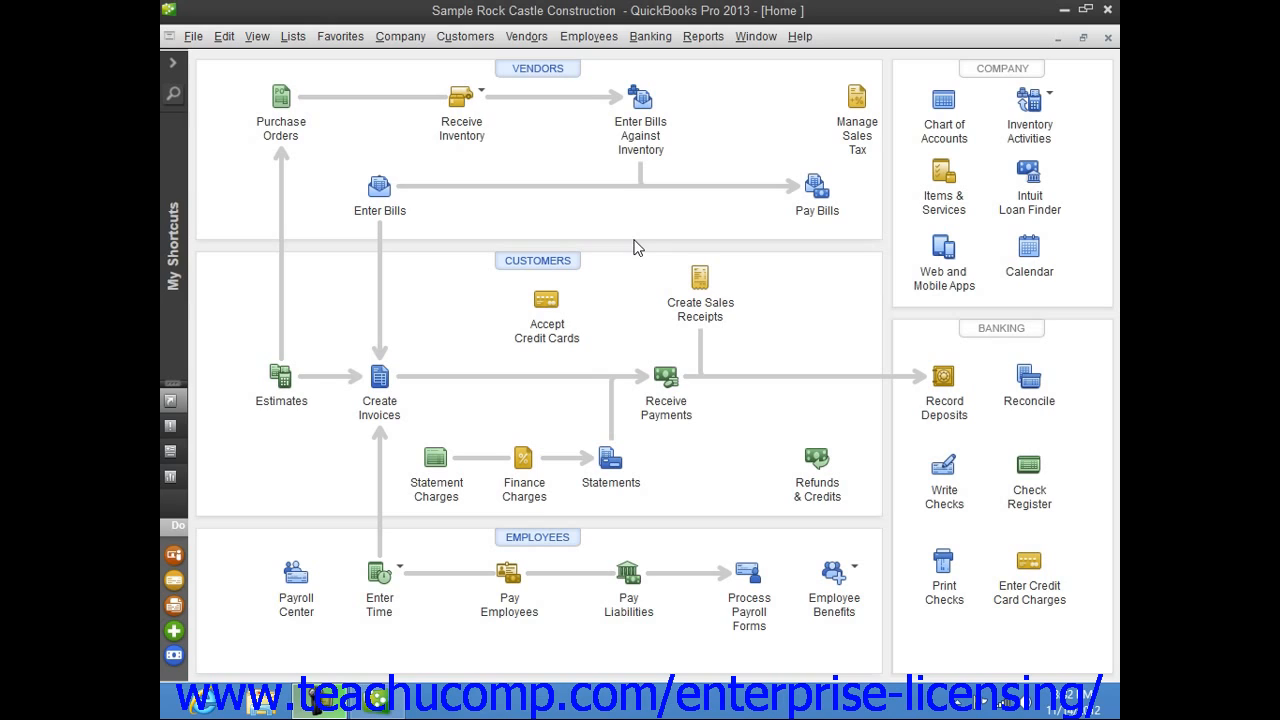
Start a new vendor record from the Vendor Center with the vendor name Joe's Plumbing.
click(527, 40)
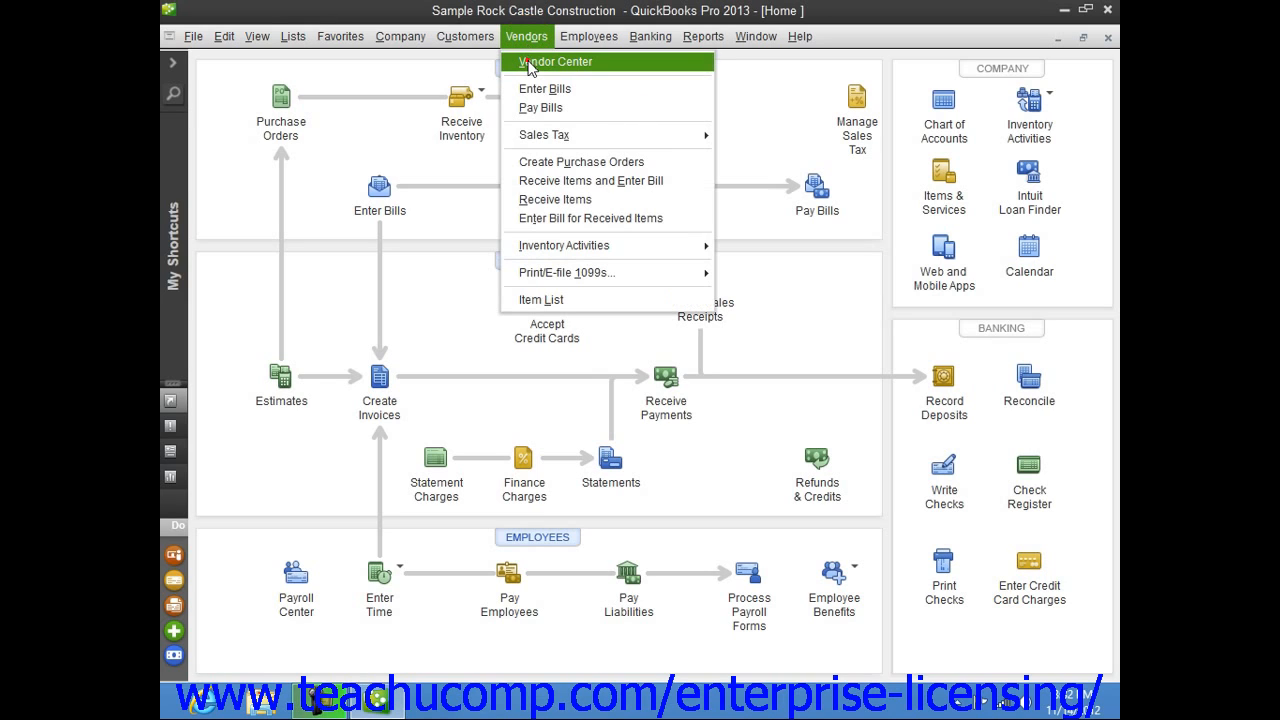
click(530, 66)
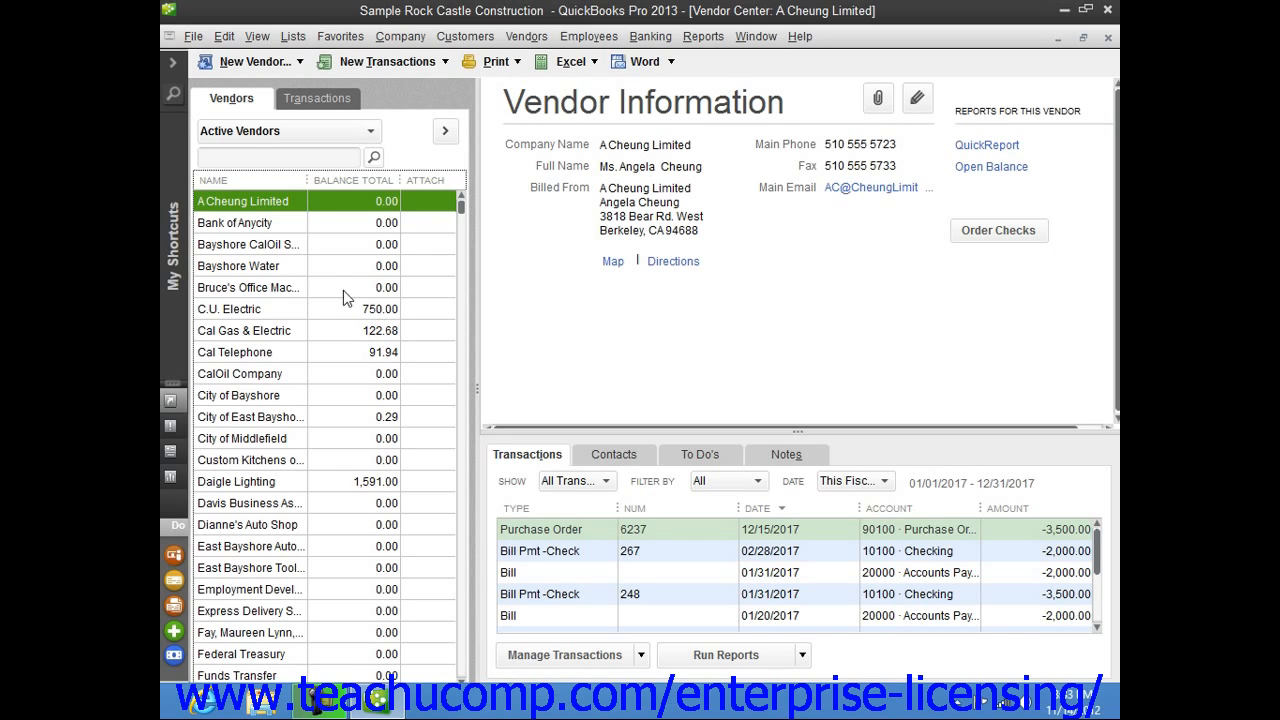
click(241, 65)
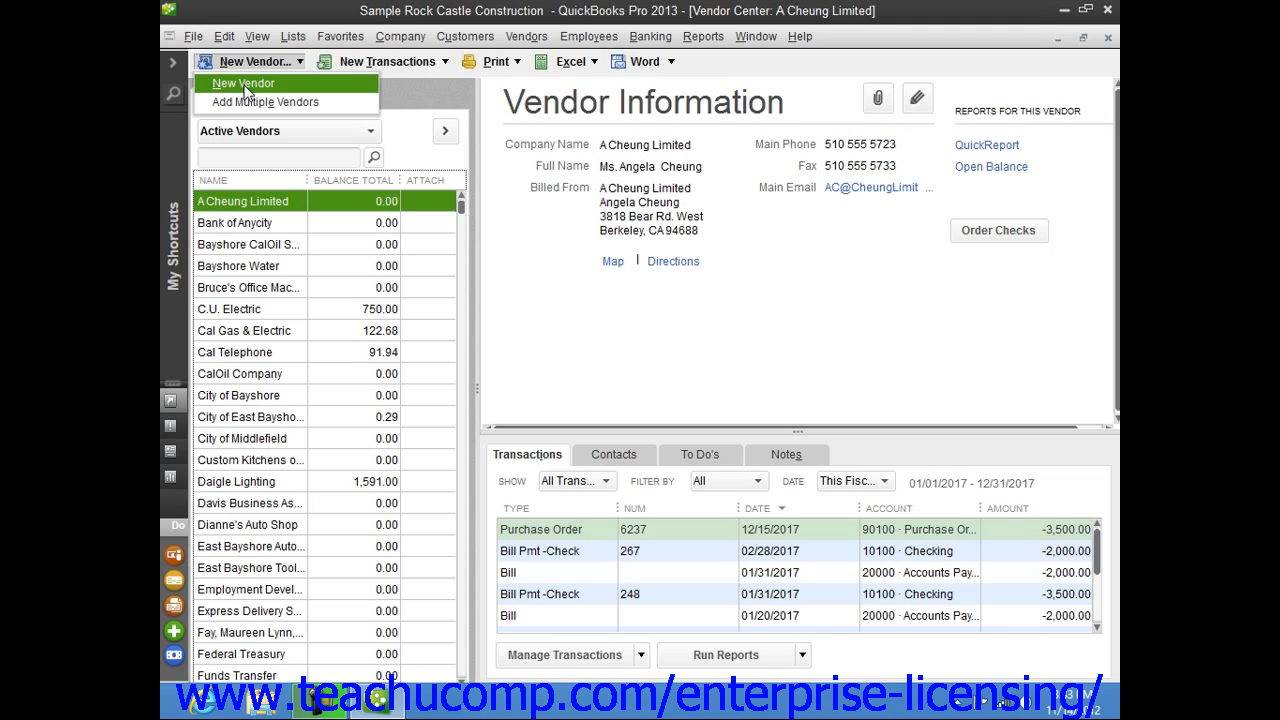
click(245, 85)
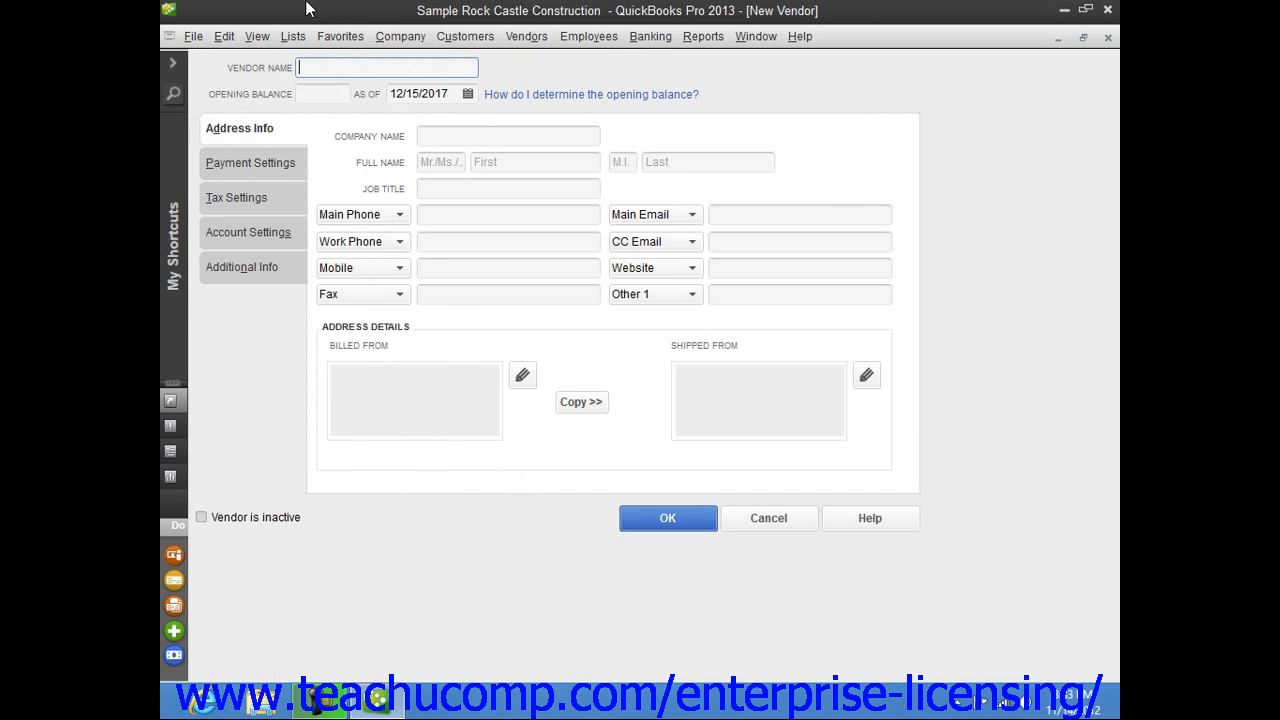
text(Joe's Plumbing)
key(Tab)
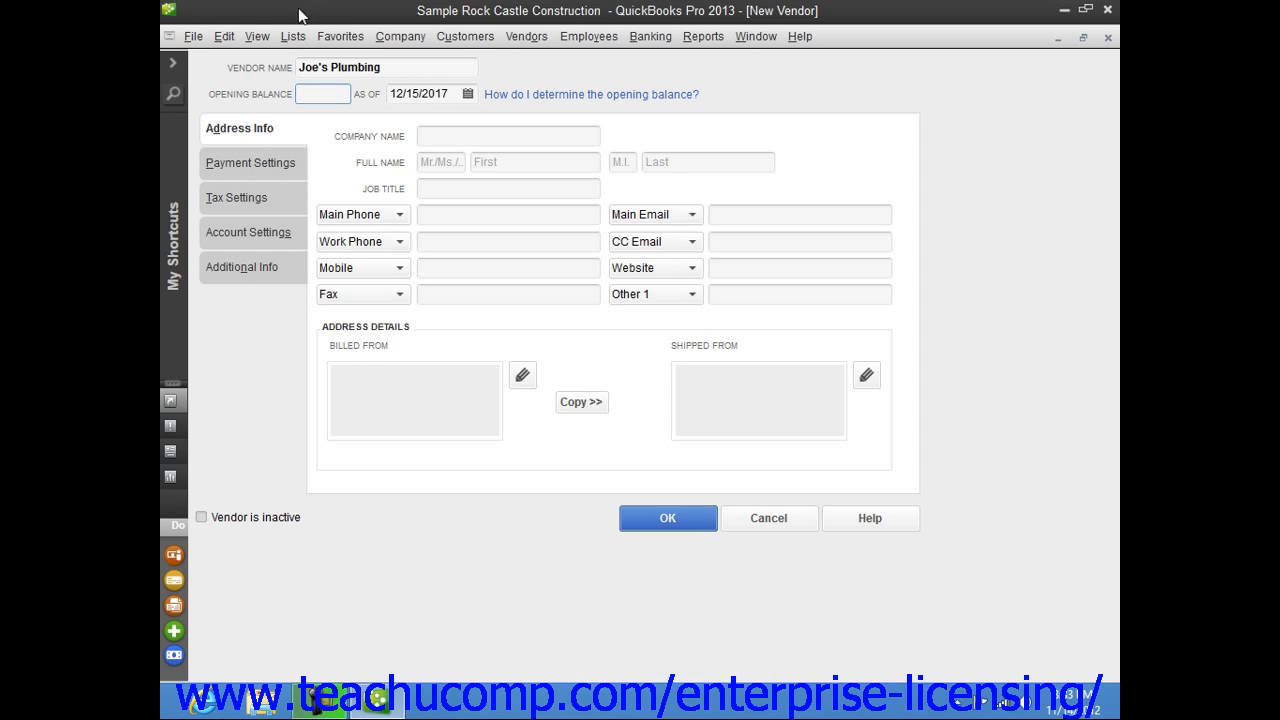
Set the company name to Joe's Plumbing in the vendor's address information.
click(311, 92)
click(273, 133)
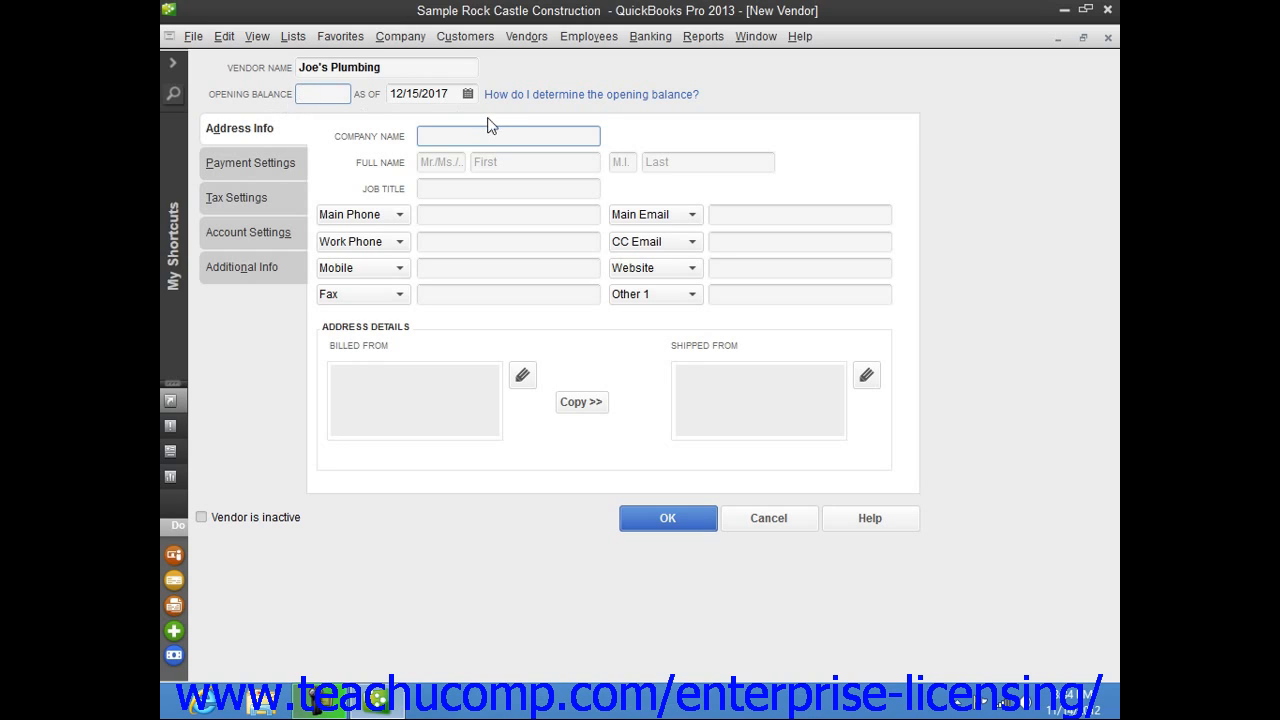
click(455, 136)
text(Joe's Plumbing)
key(Tab)
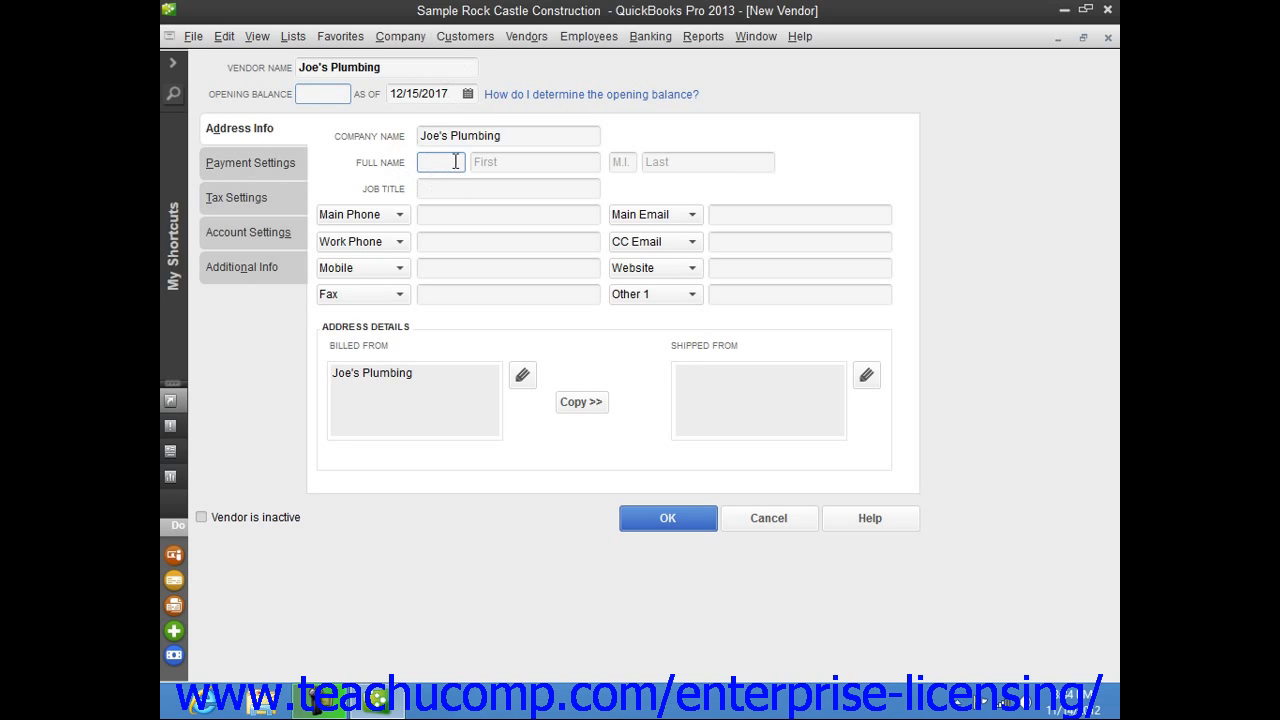
Examine the vendor's full name, job title and main phone fields and the alternative contact types offered for Other 1.
click(502, 162)
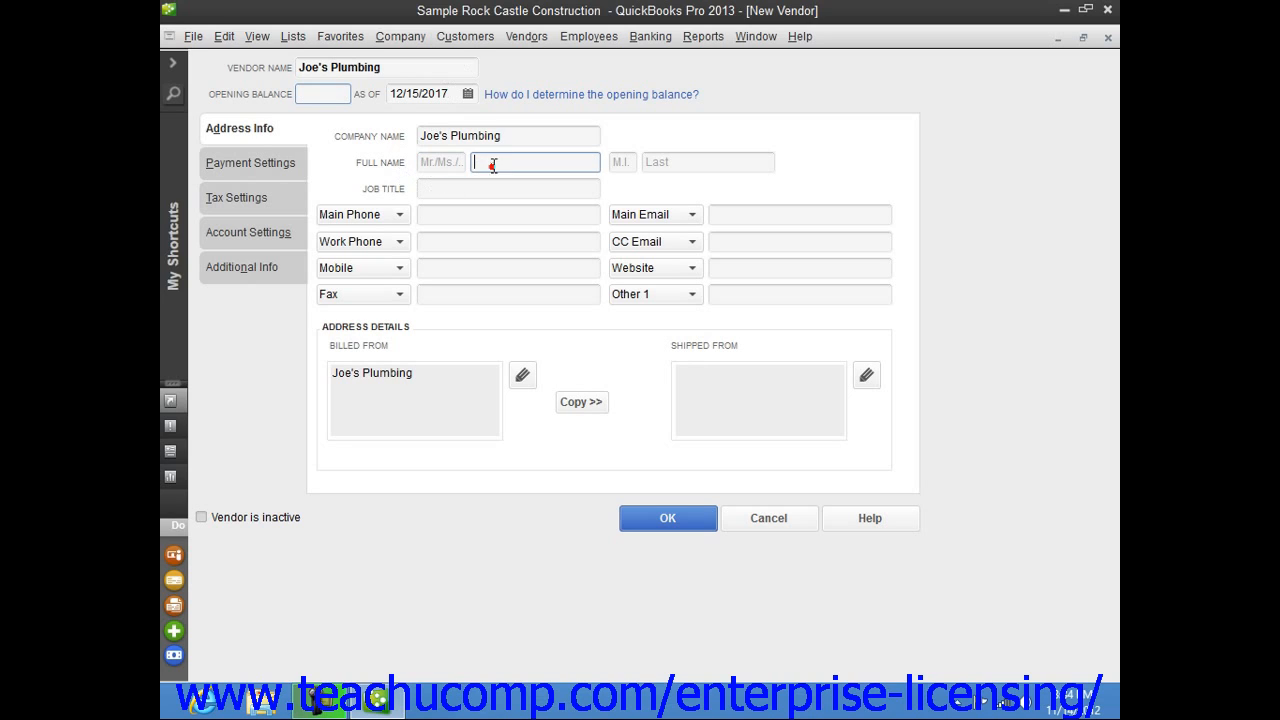
click(615, 162)
click(680, 163)
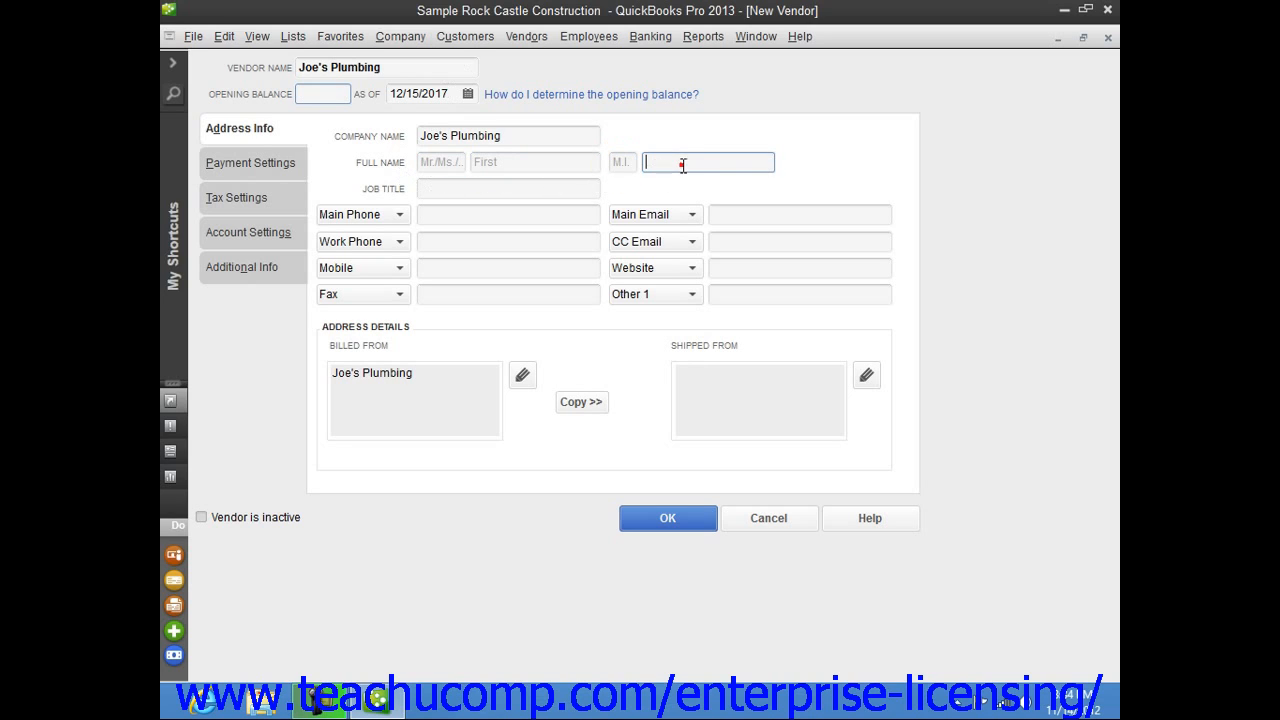
click(507, 190)
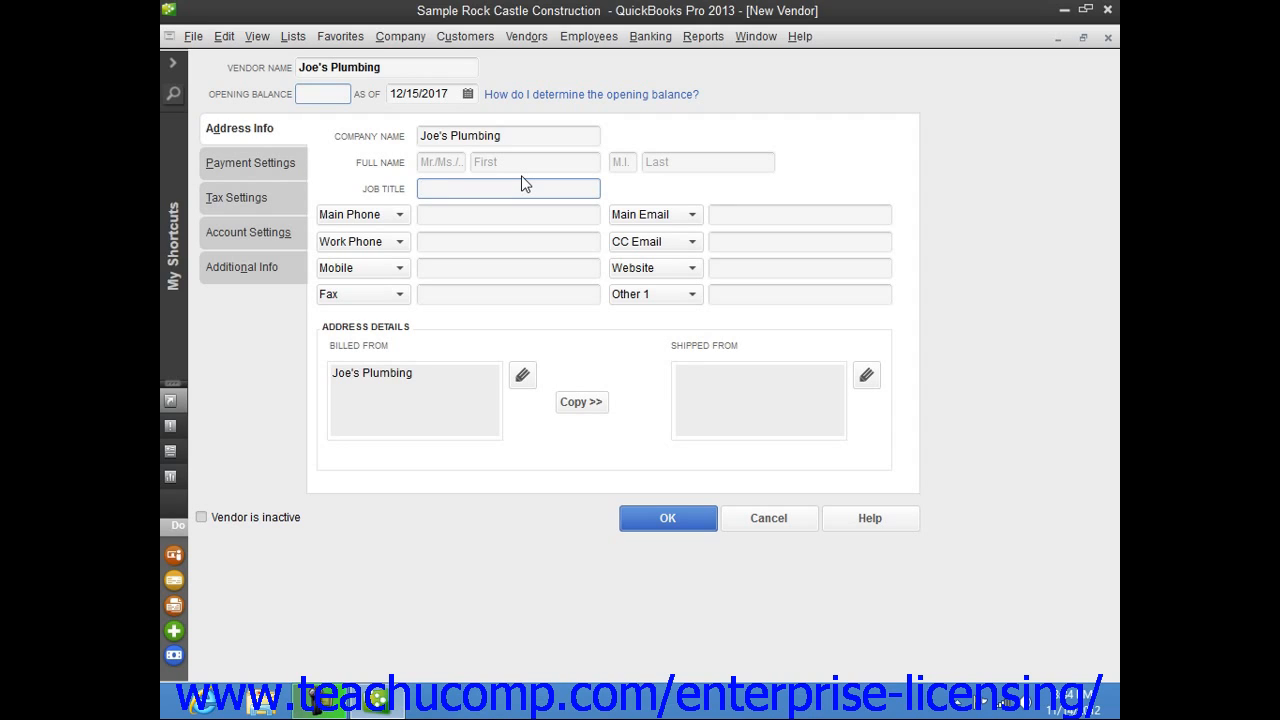
click(465, 214)
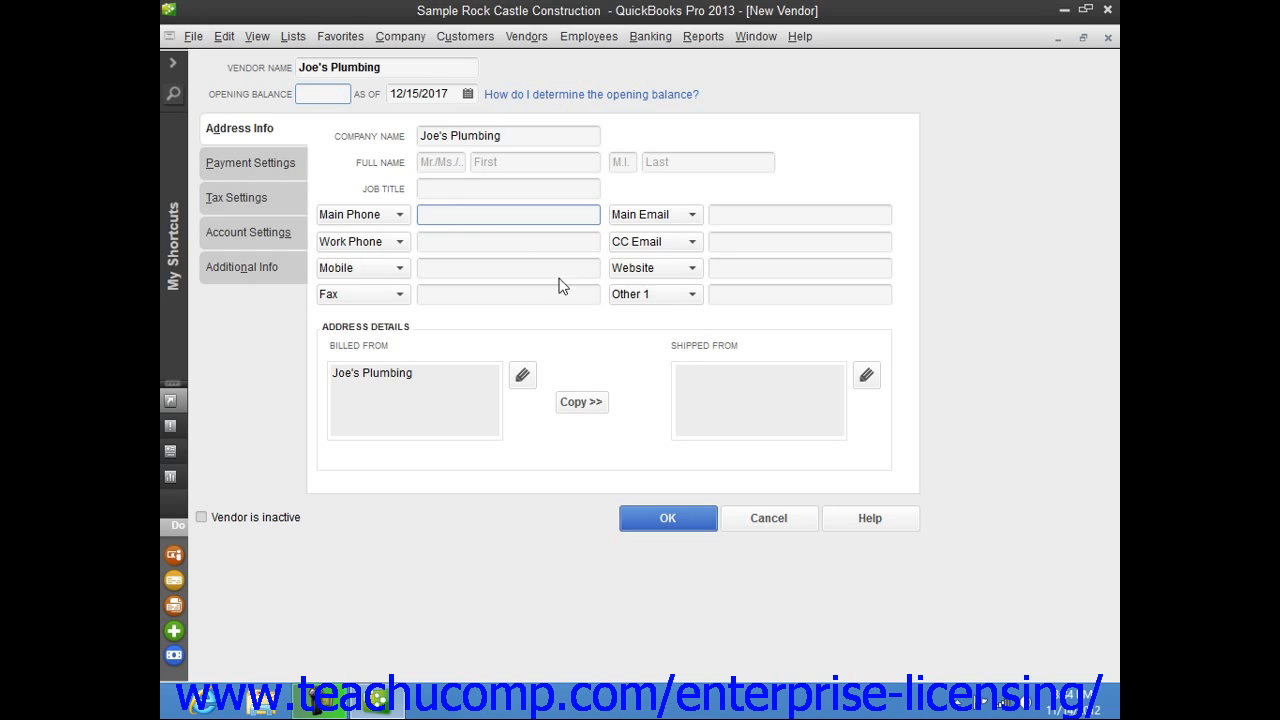
click(690, 295)
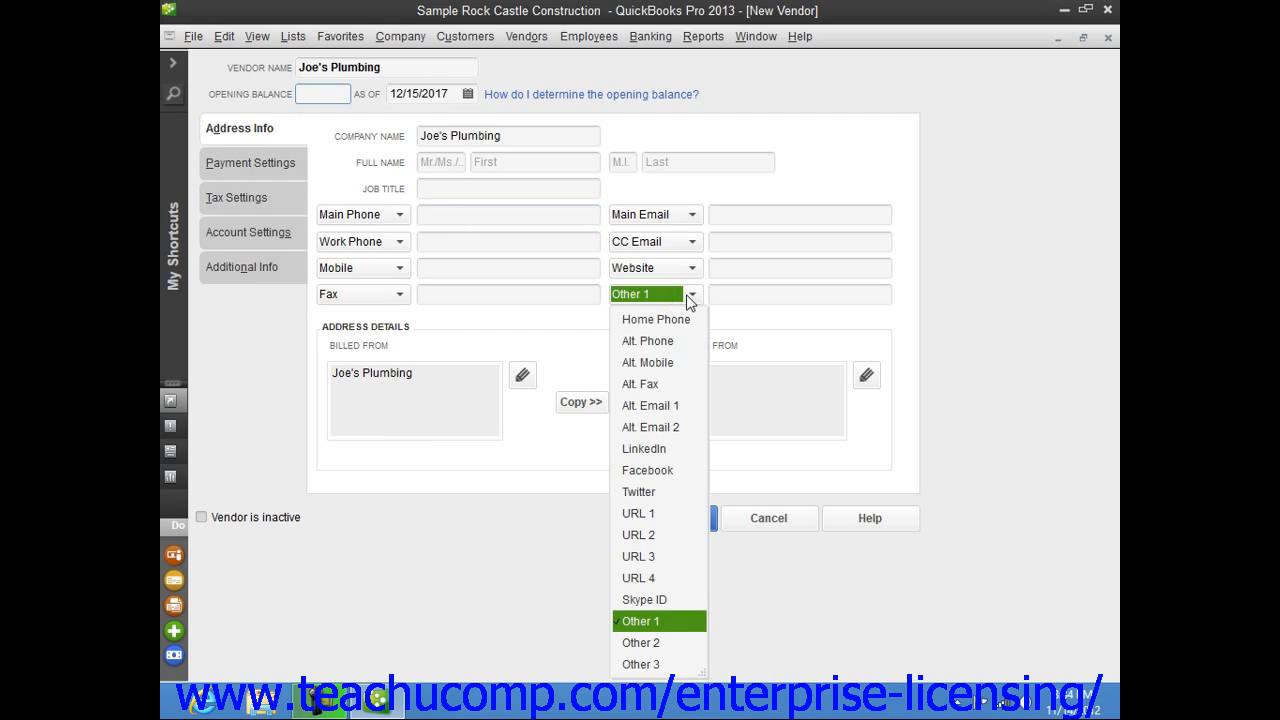
click(690, 295)
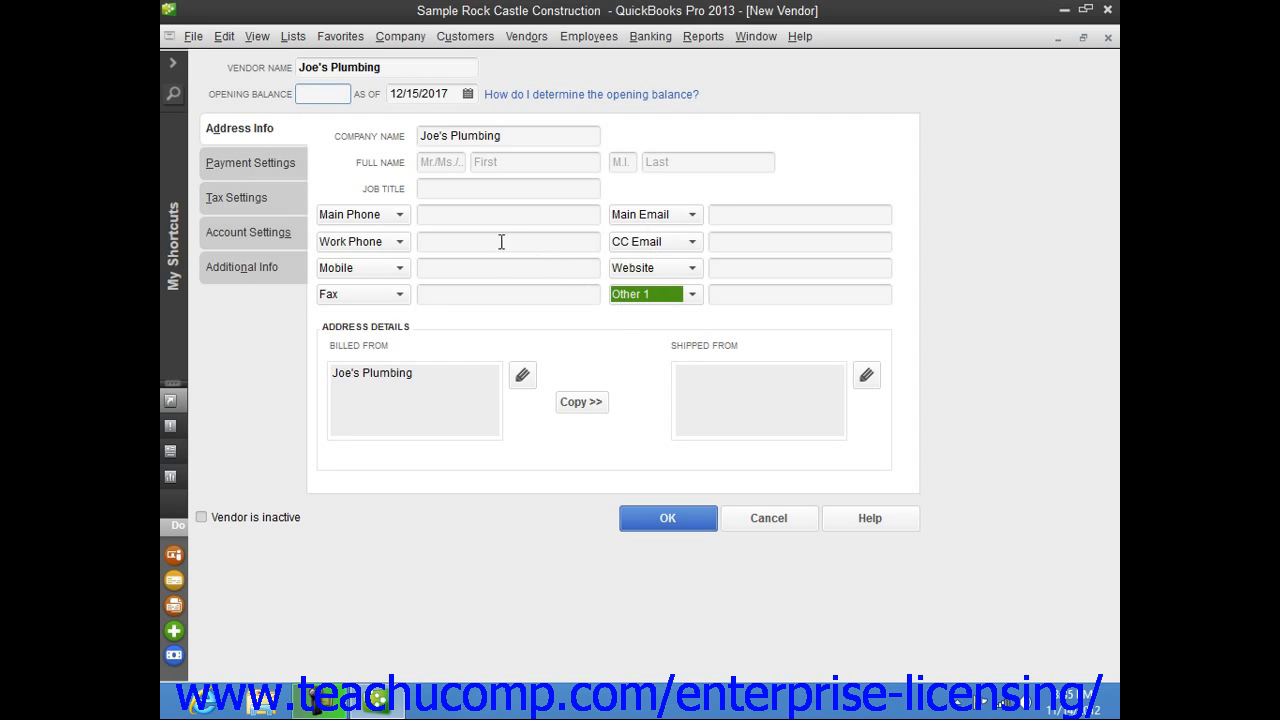
click(692, 294)
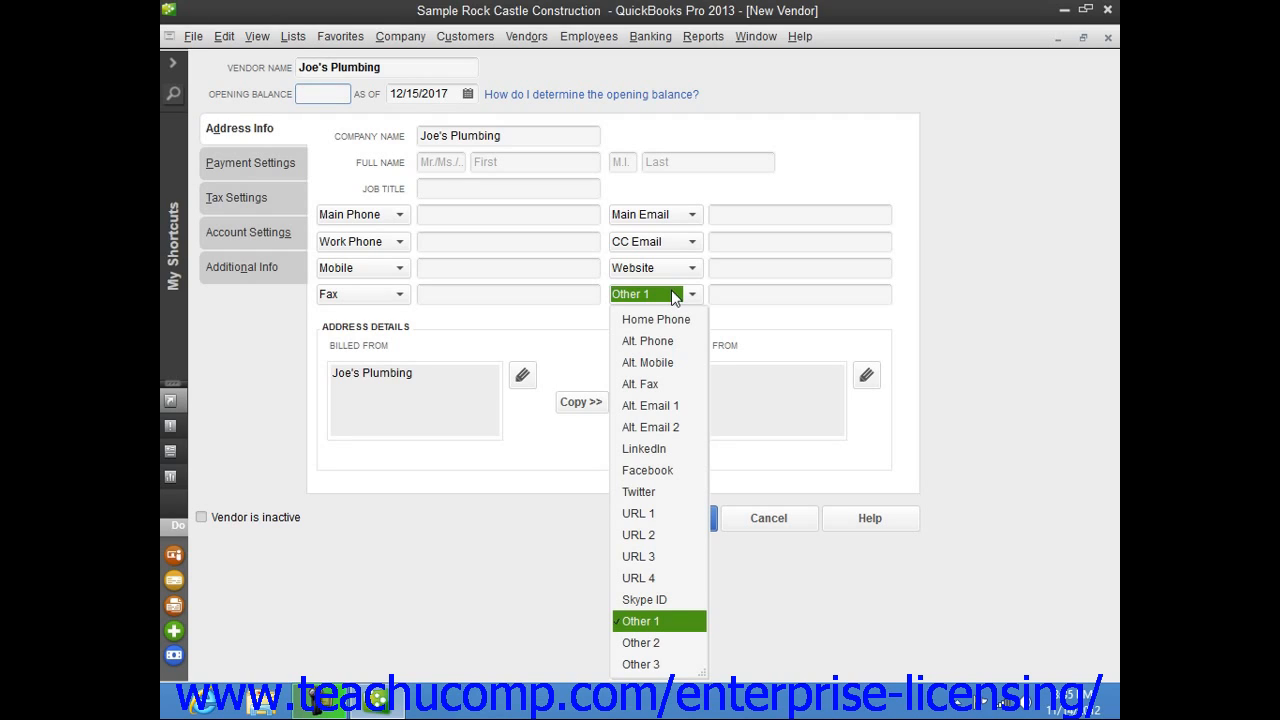
click(697, 294)
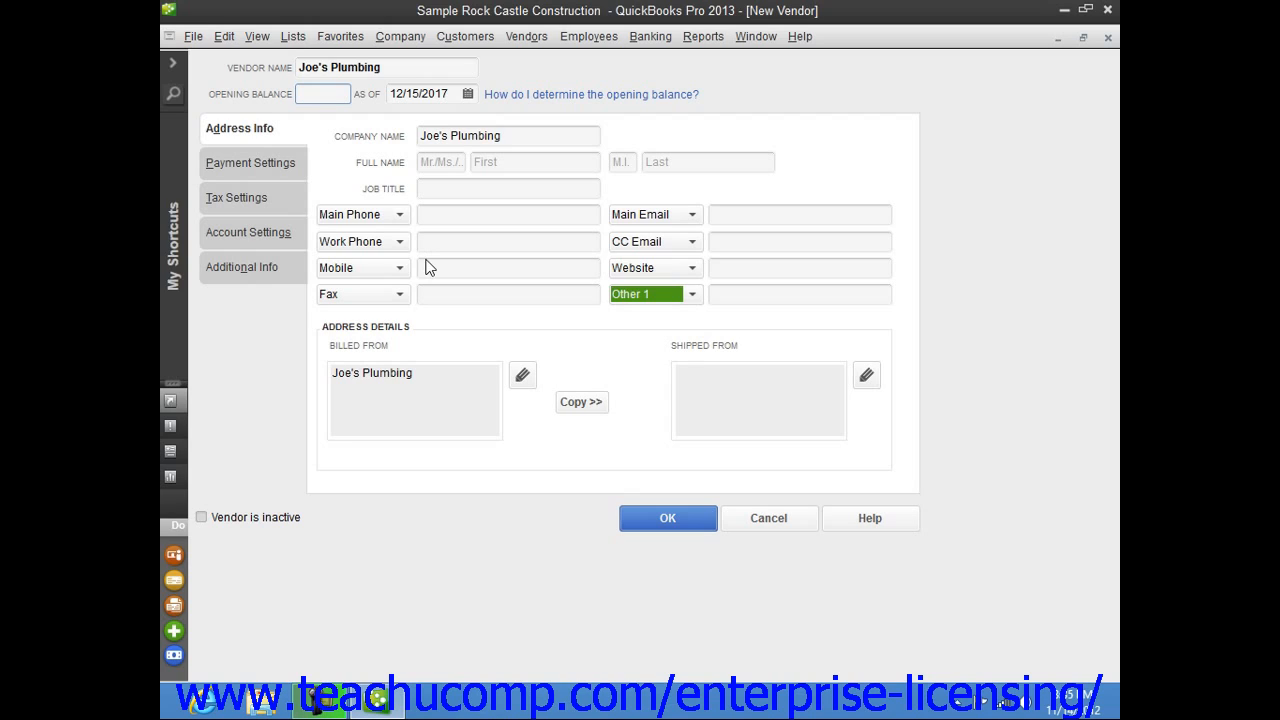
Fill in the vendor's Billed From address with its street, city, state and zip code.
click(428, 373)
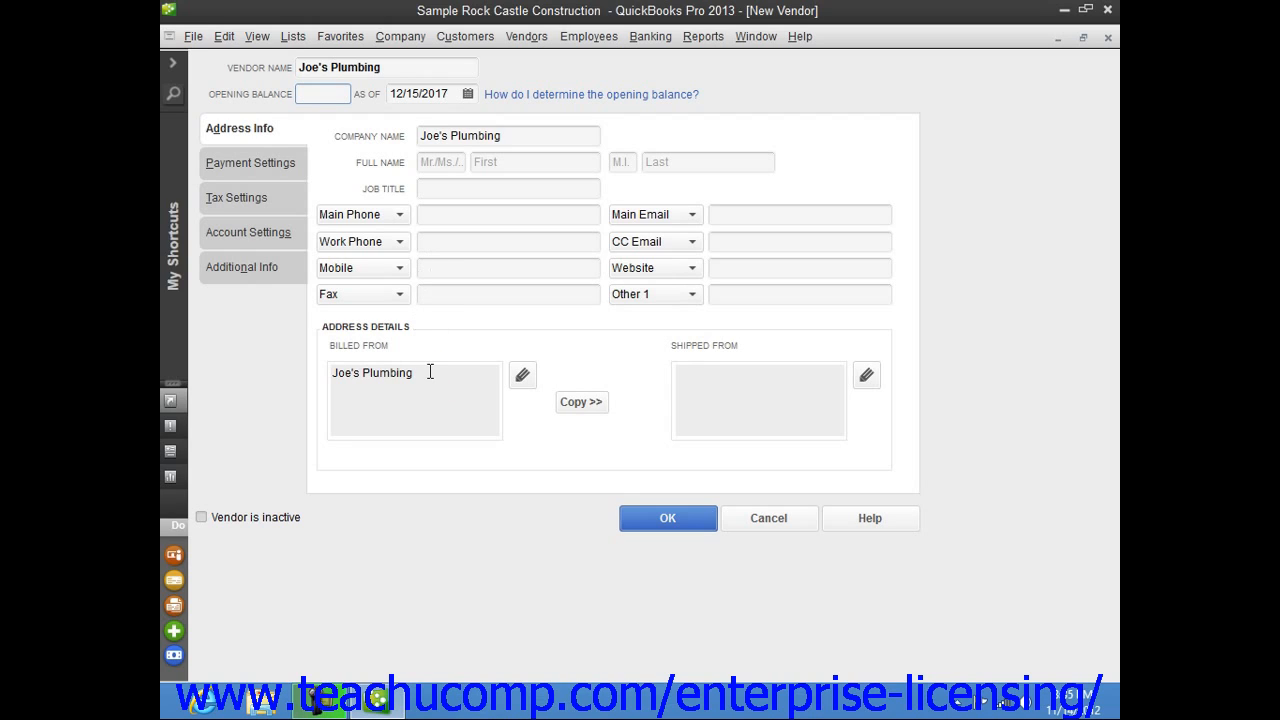
click(522, 377)
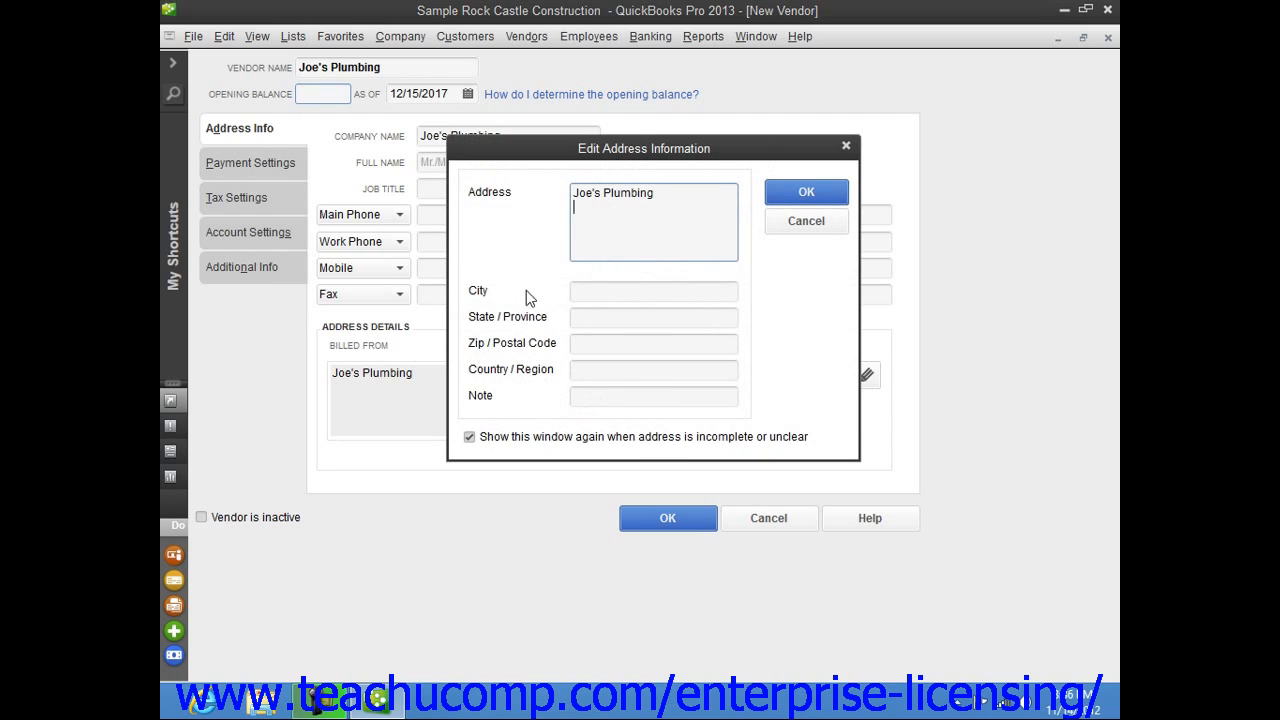
text(500 Pine St.)
key(Tab)
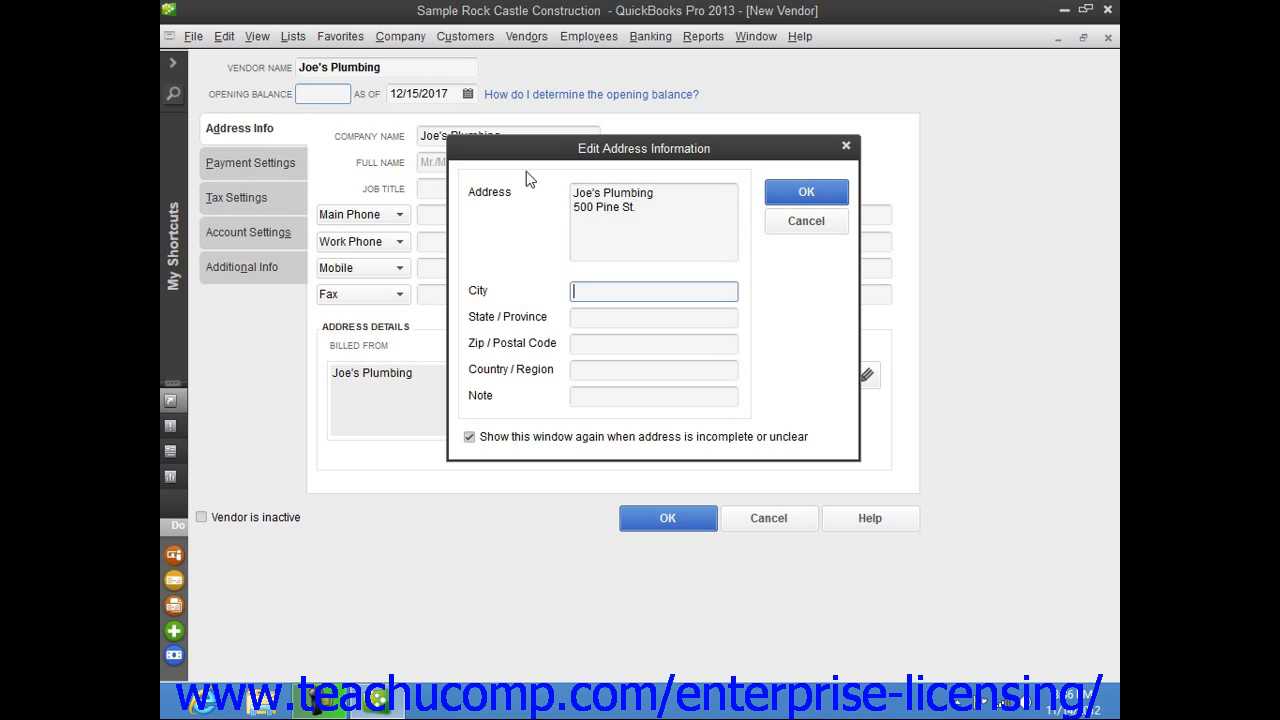
text(Anytown)
key(Tab)
text(CA)
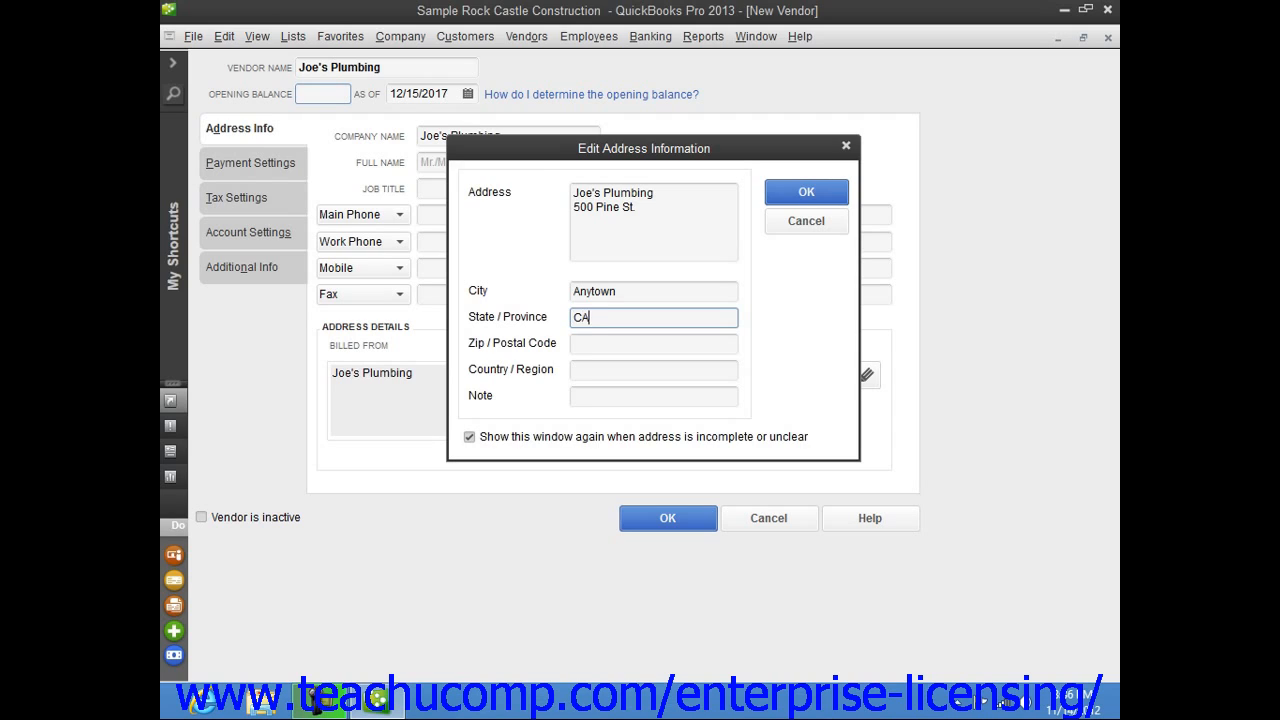
key(Tab)
text(9)
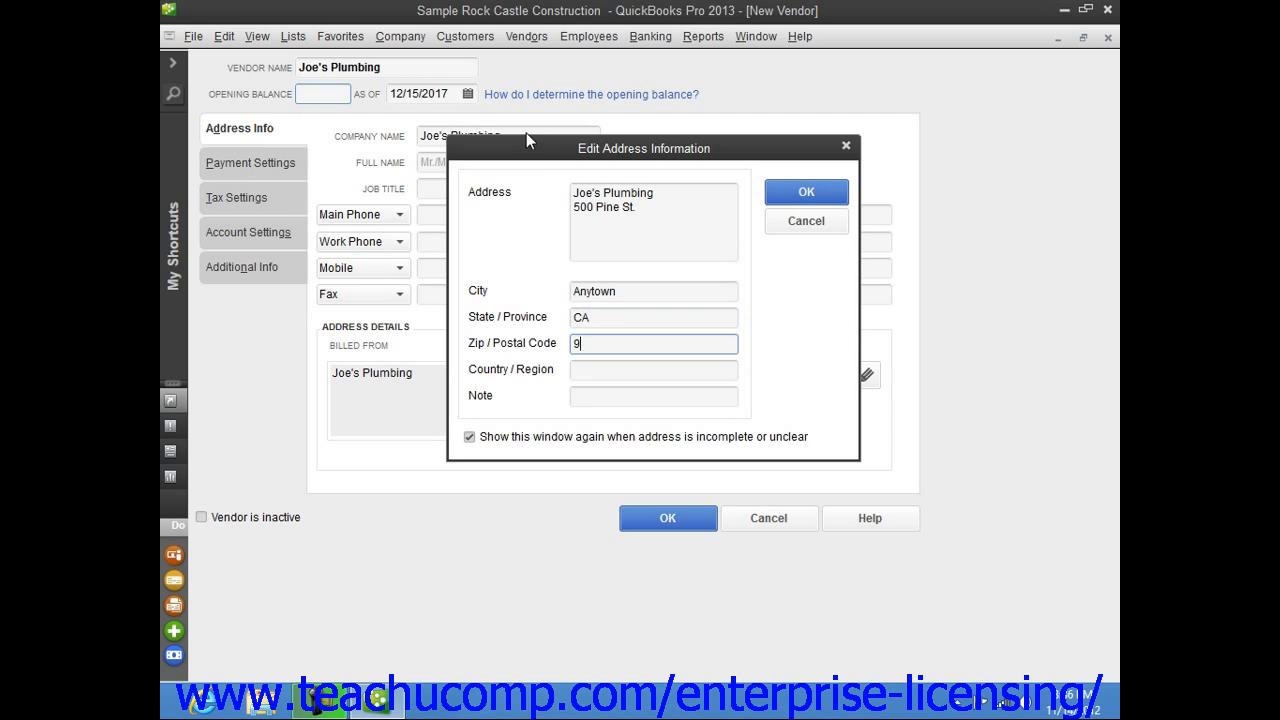
text(0000)
click(798, 197)
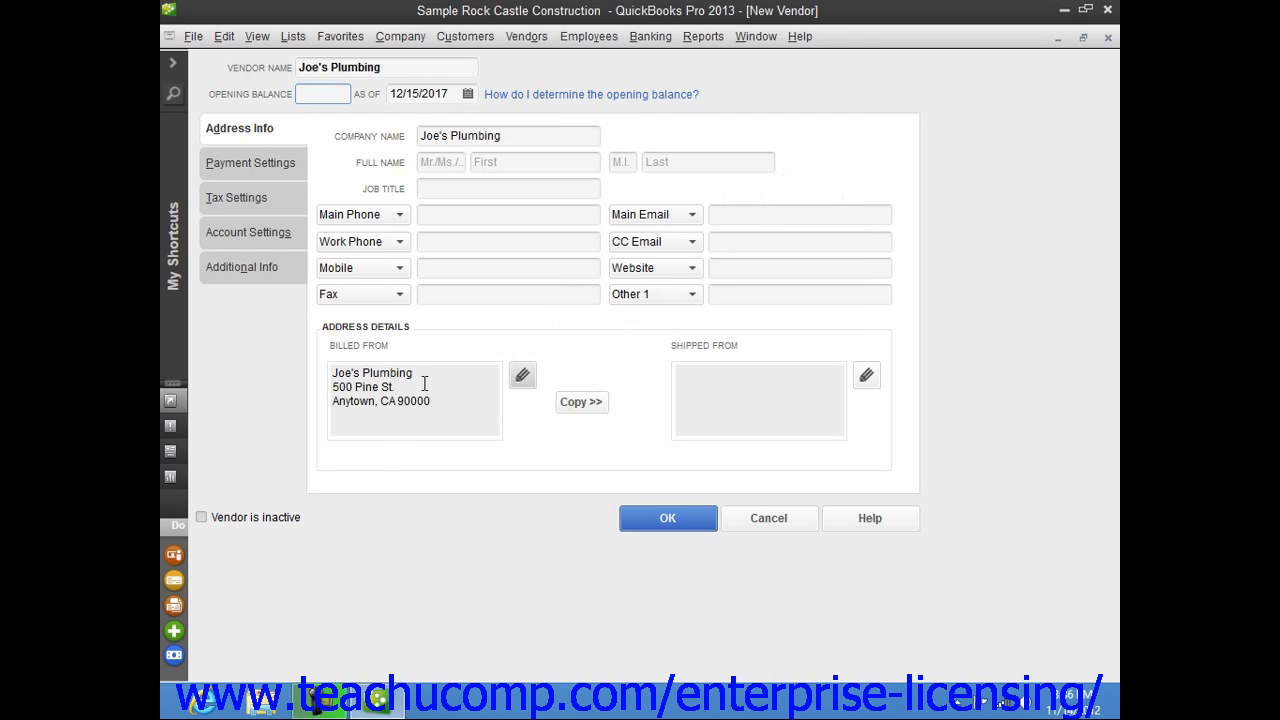
Copy the vendor's Billed From address to Shipped From, accepting the suggested shipping address details.
click(402, 390)
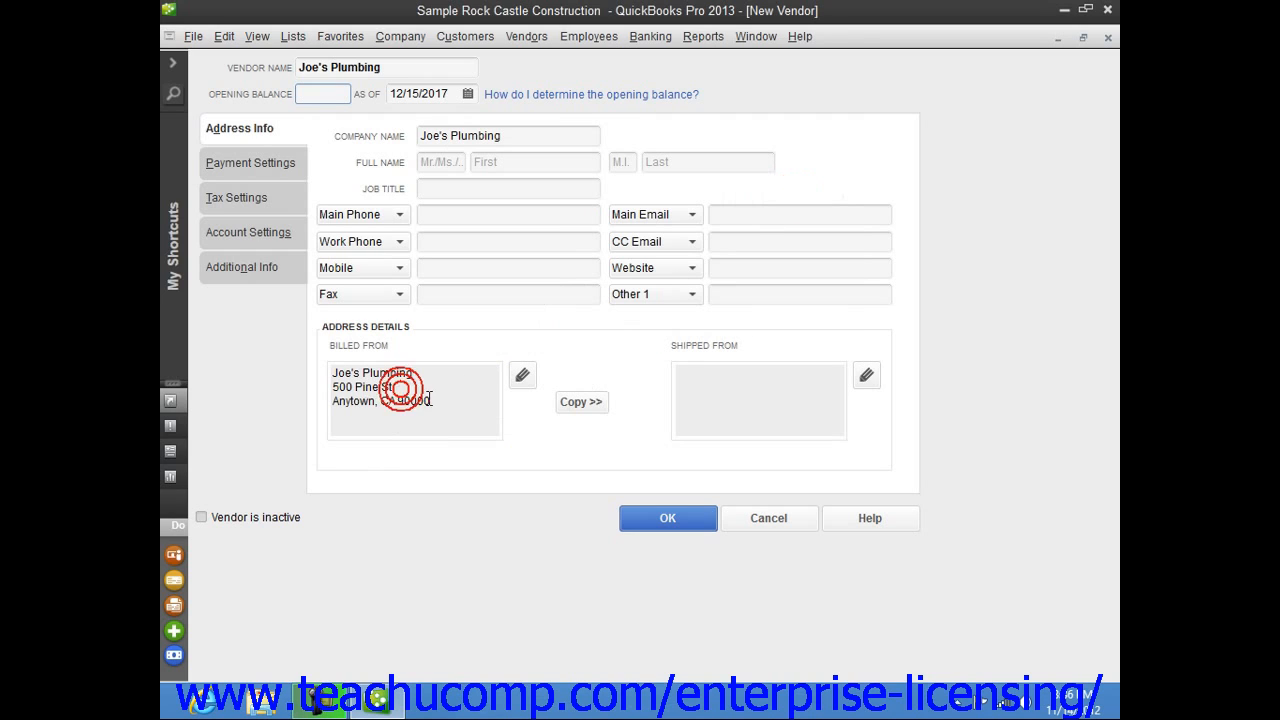
click(435, 401)
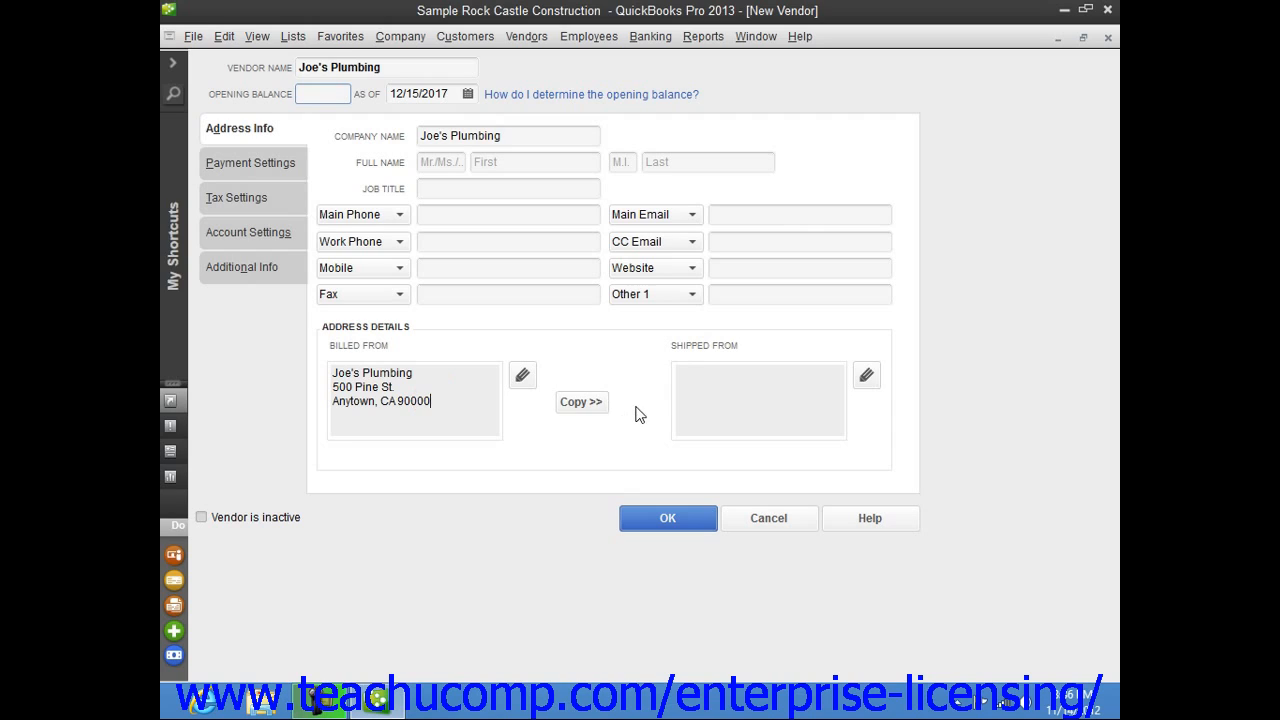
click(583, 405)
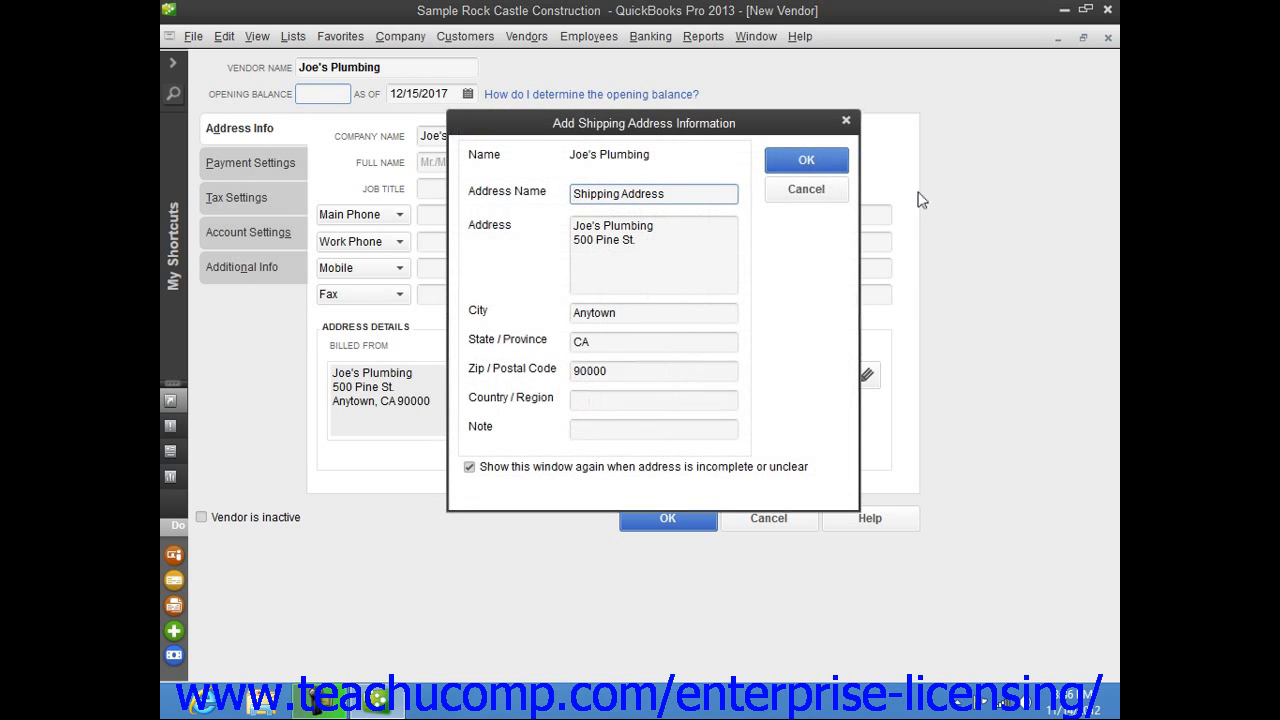
click(809, 160)
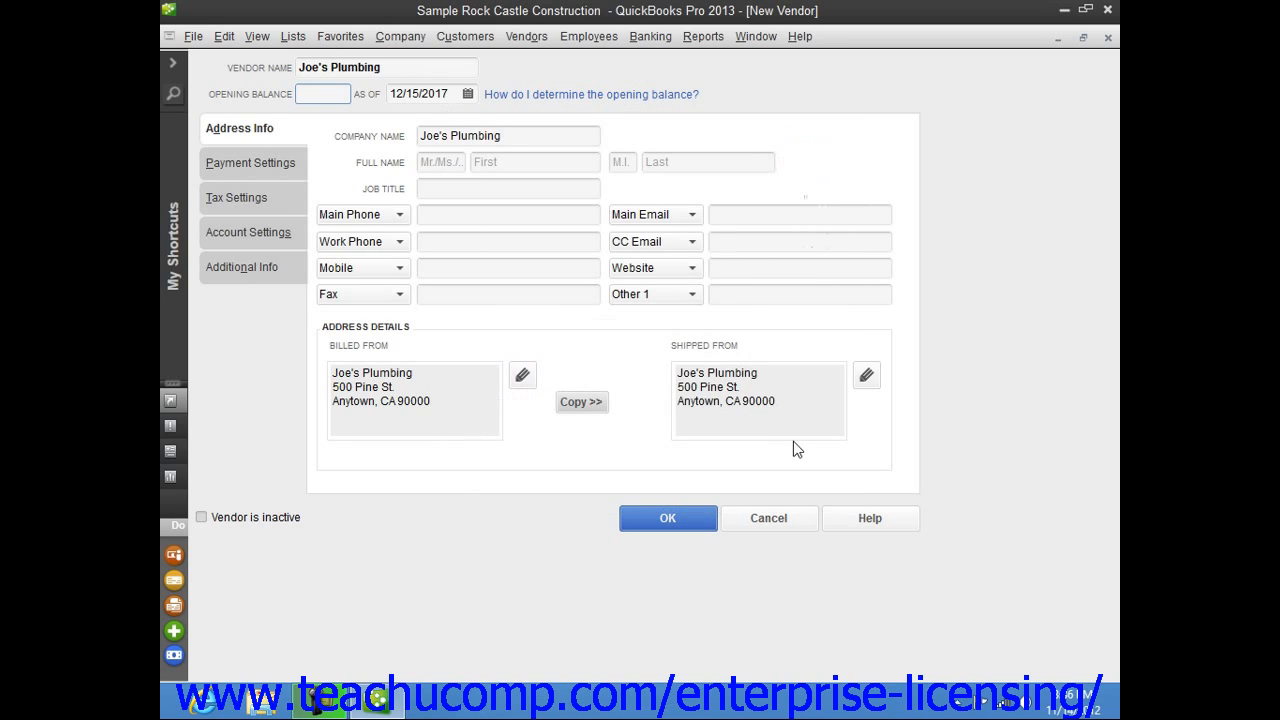
click(778, 403)
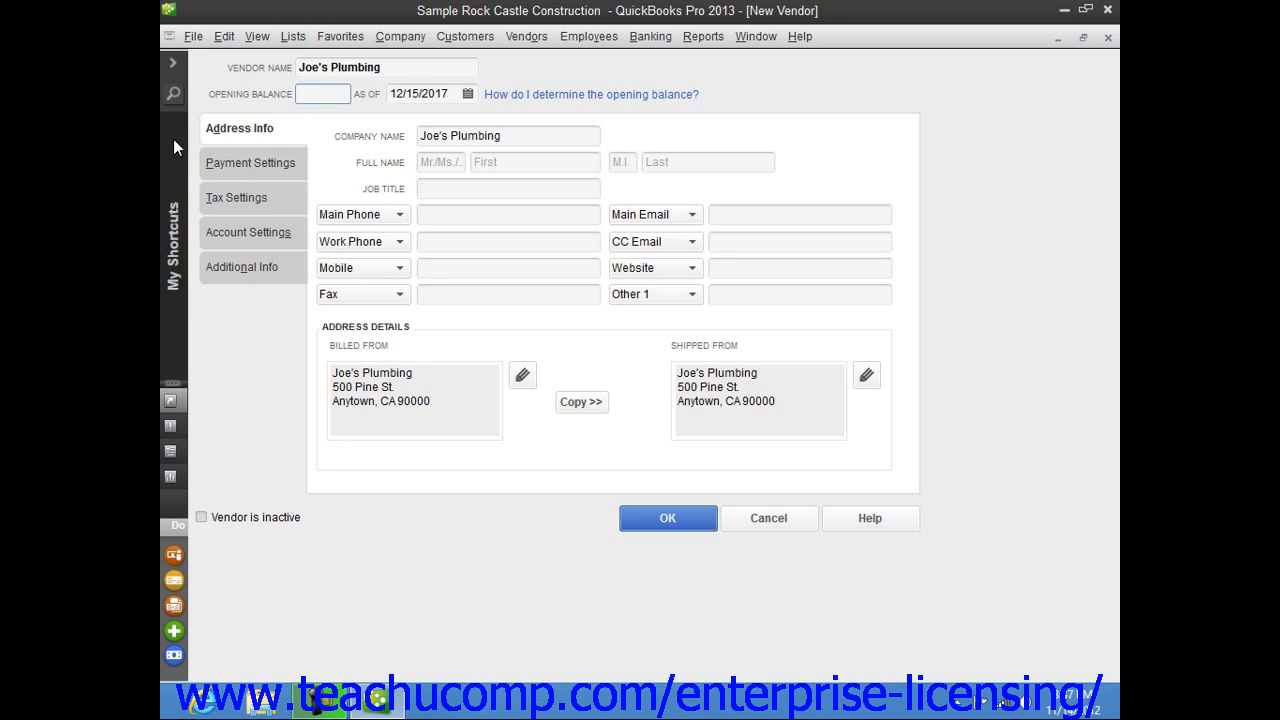
Set the vendor's payment terms to Net 30 in the payment settings.
click(241, 171)
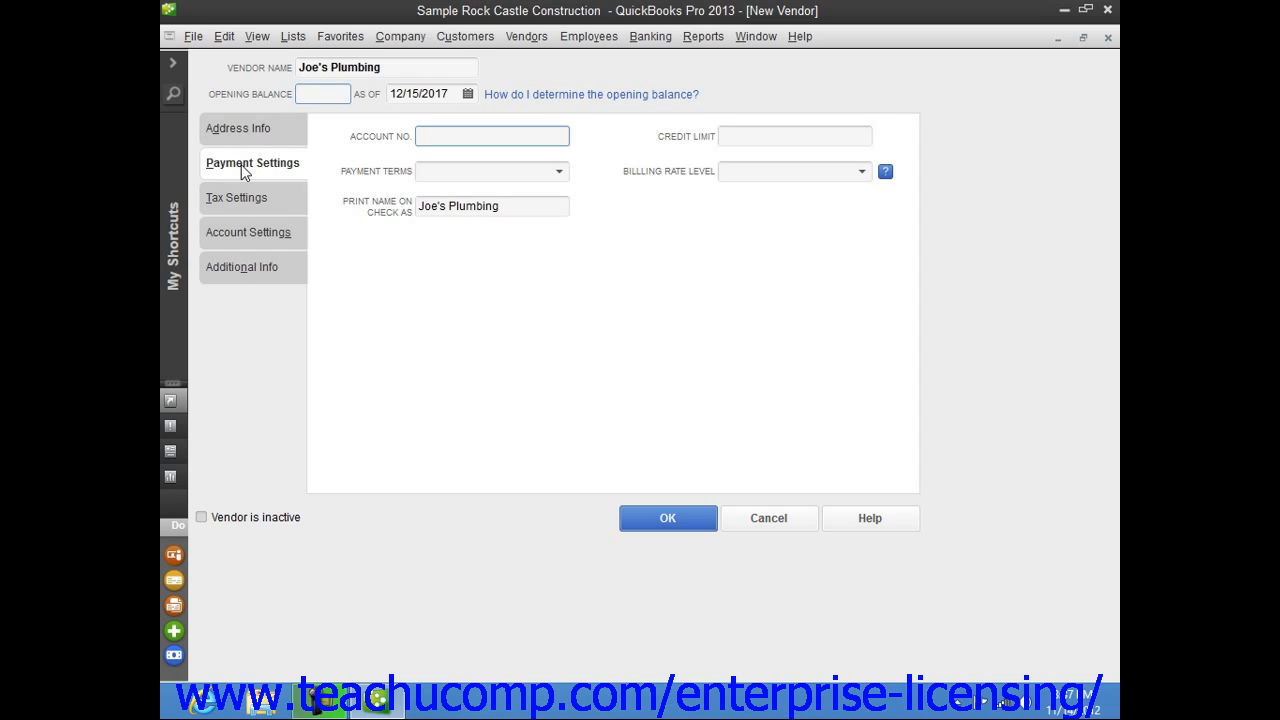
click(427, 132)
click(737, 137)
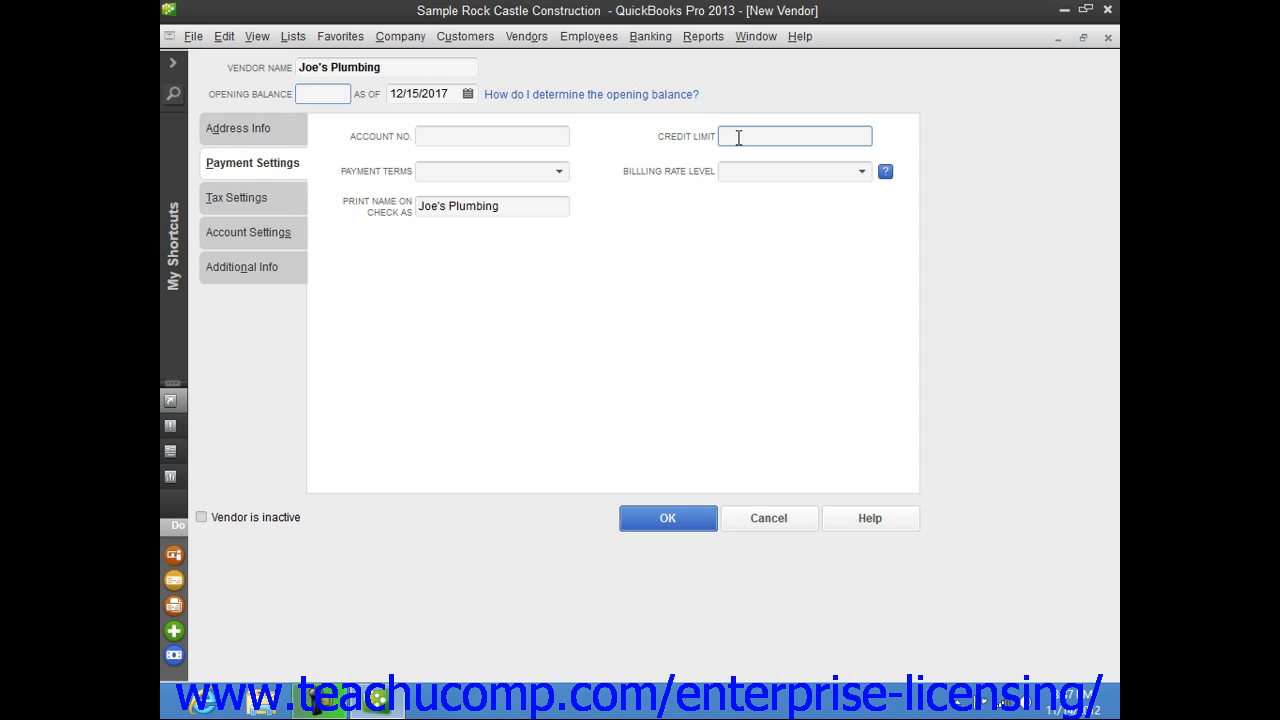
click(556, 178)
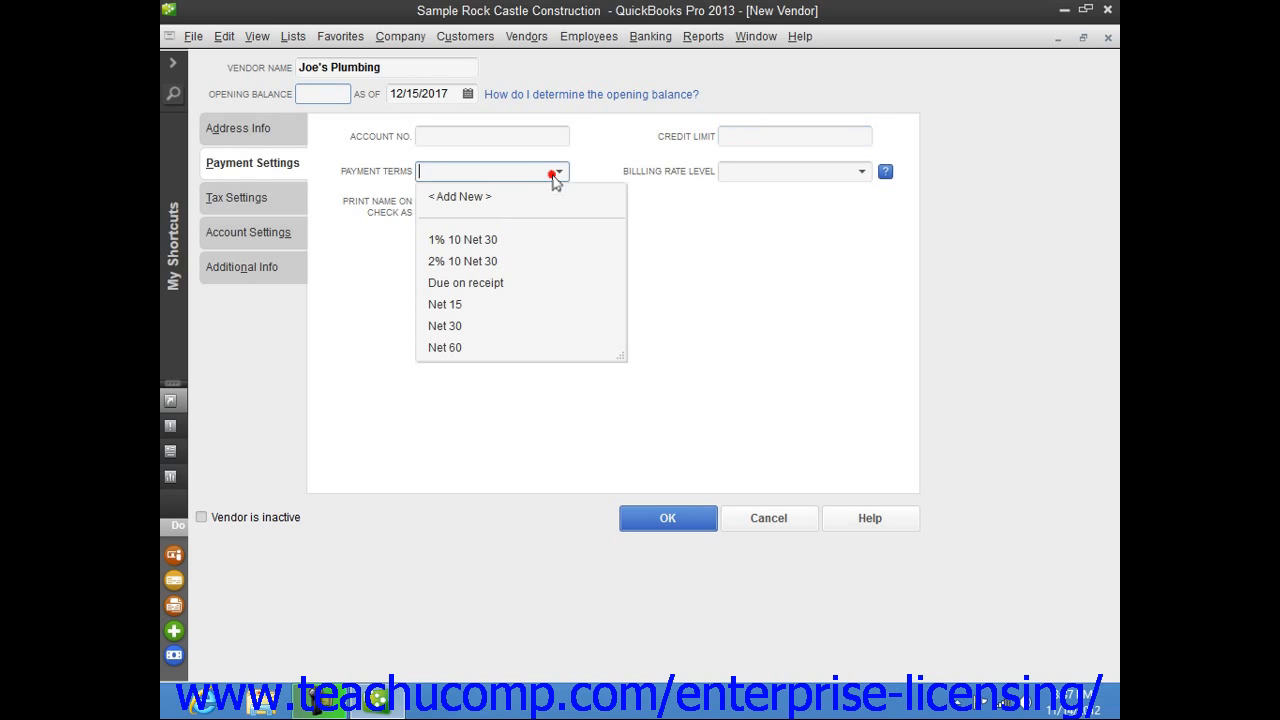
click(506, 326)
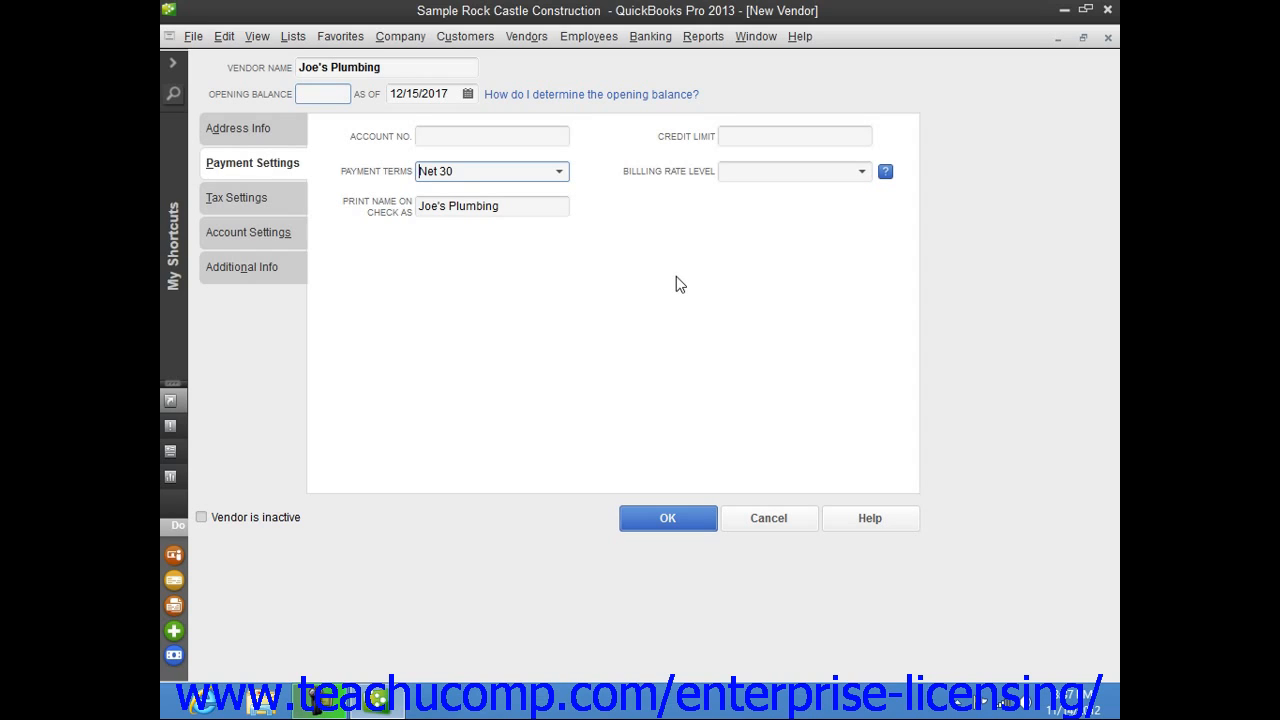
click(515, 209)
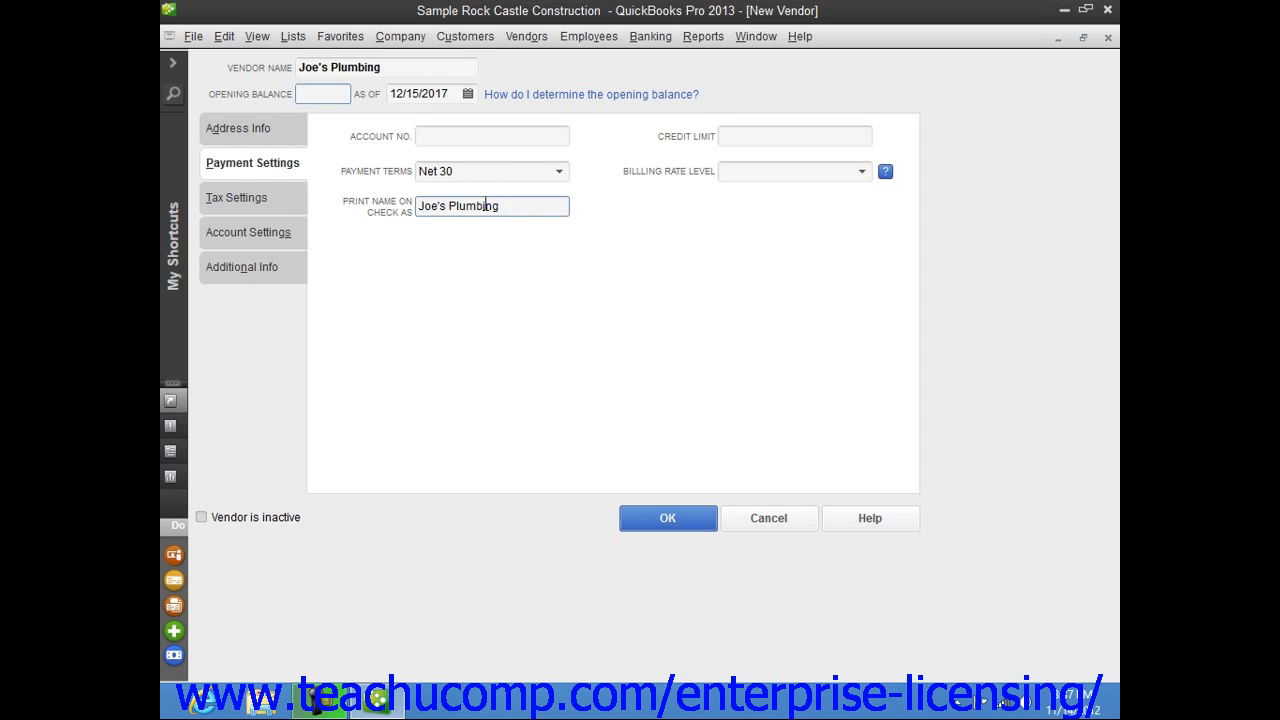
Review the vendor's tax settings and the expense accounts available for prefilling its bills.
click(273, 201)
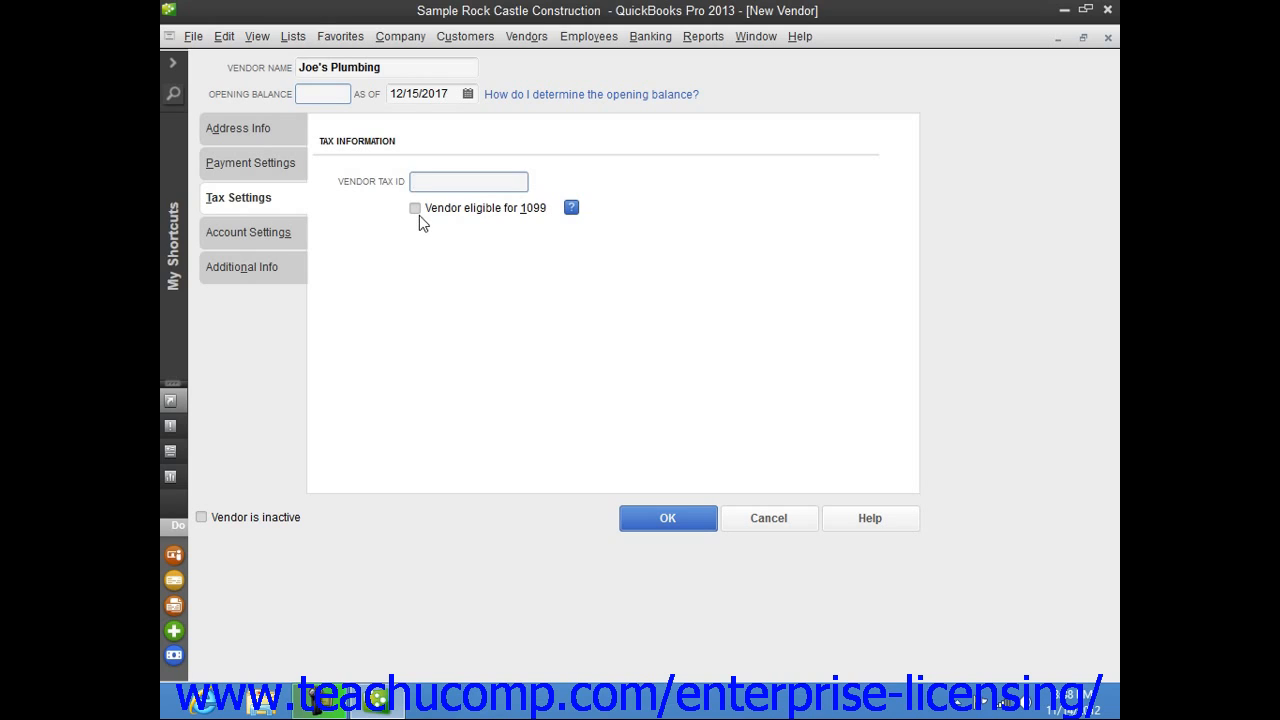
click(272, 233)
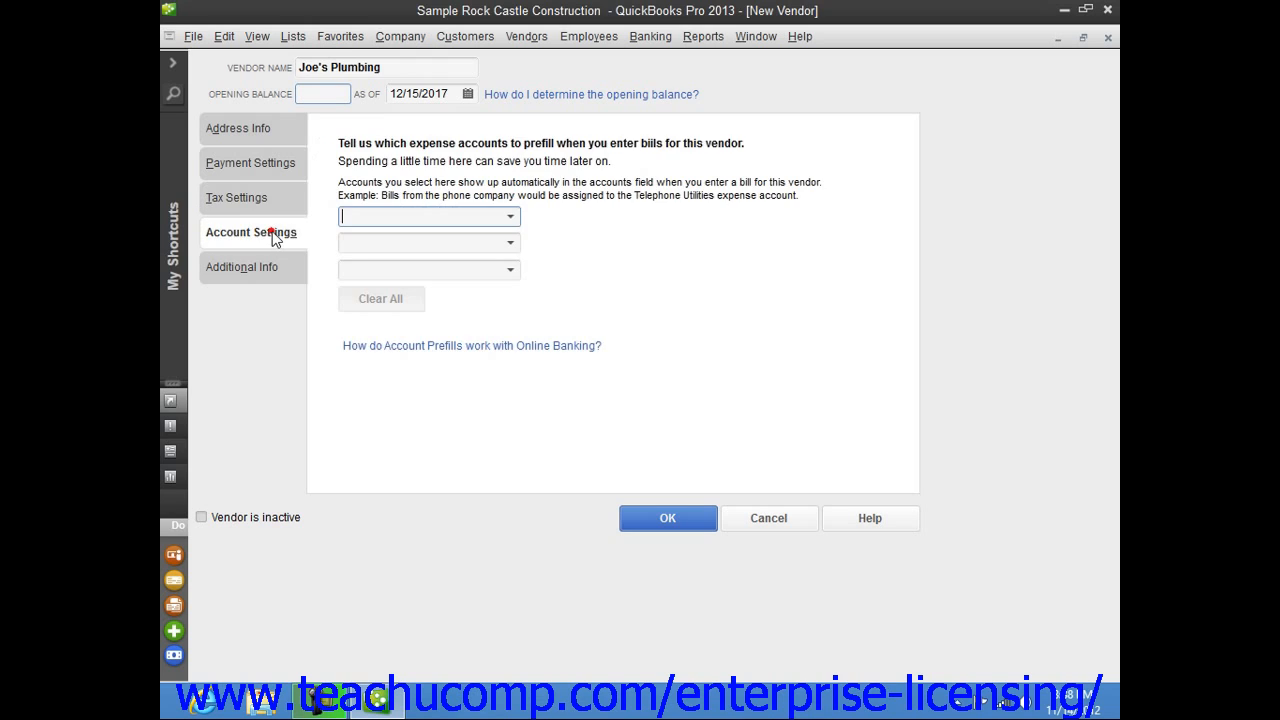
click(511, 222)
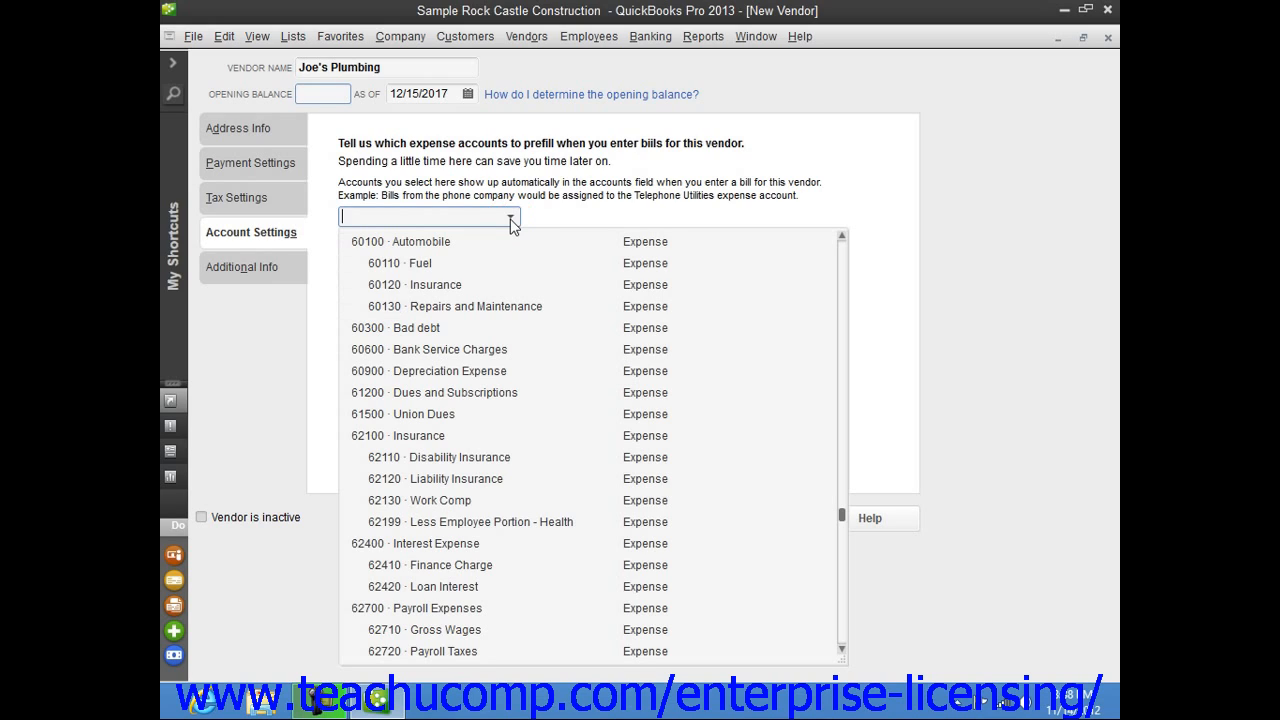
click(800, 213)
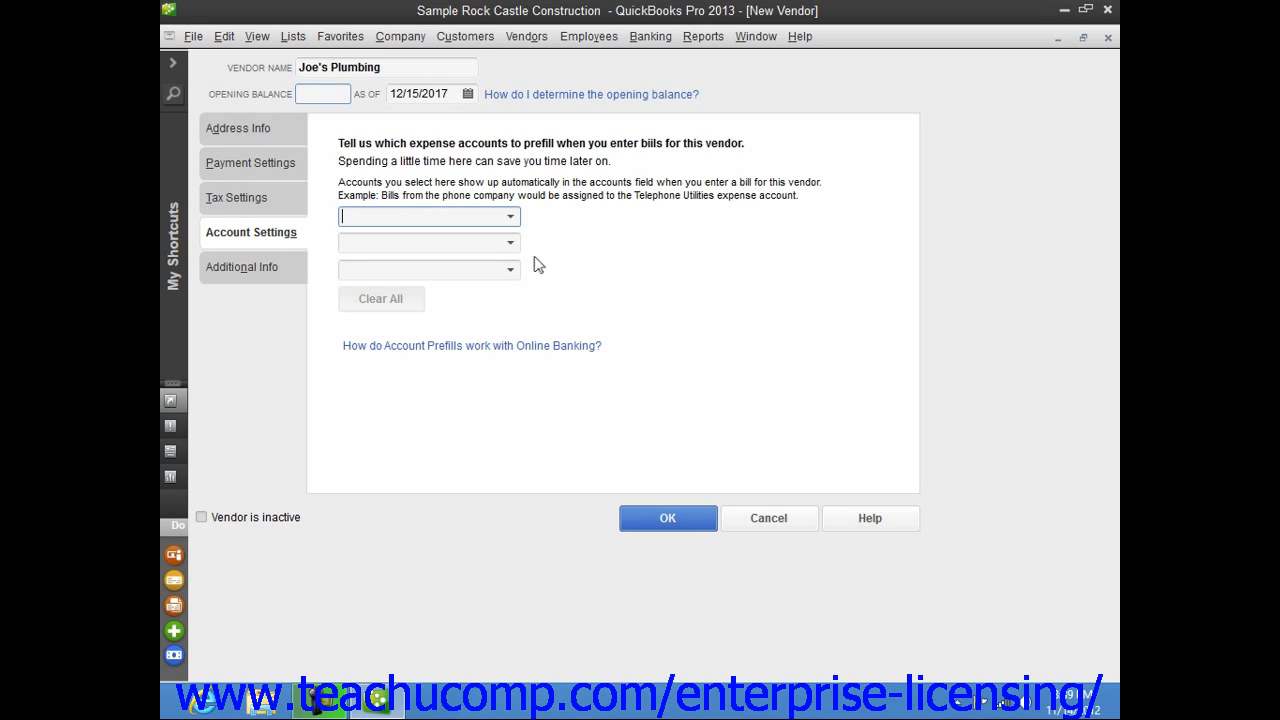
Review the available vendor types in the additional information without choosing one, and save the new vendor record.
click(276, 279)
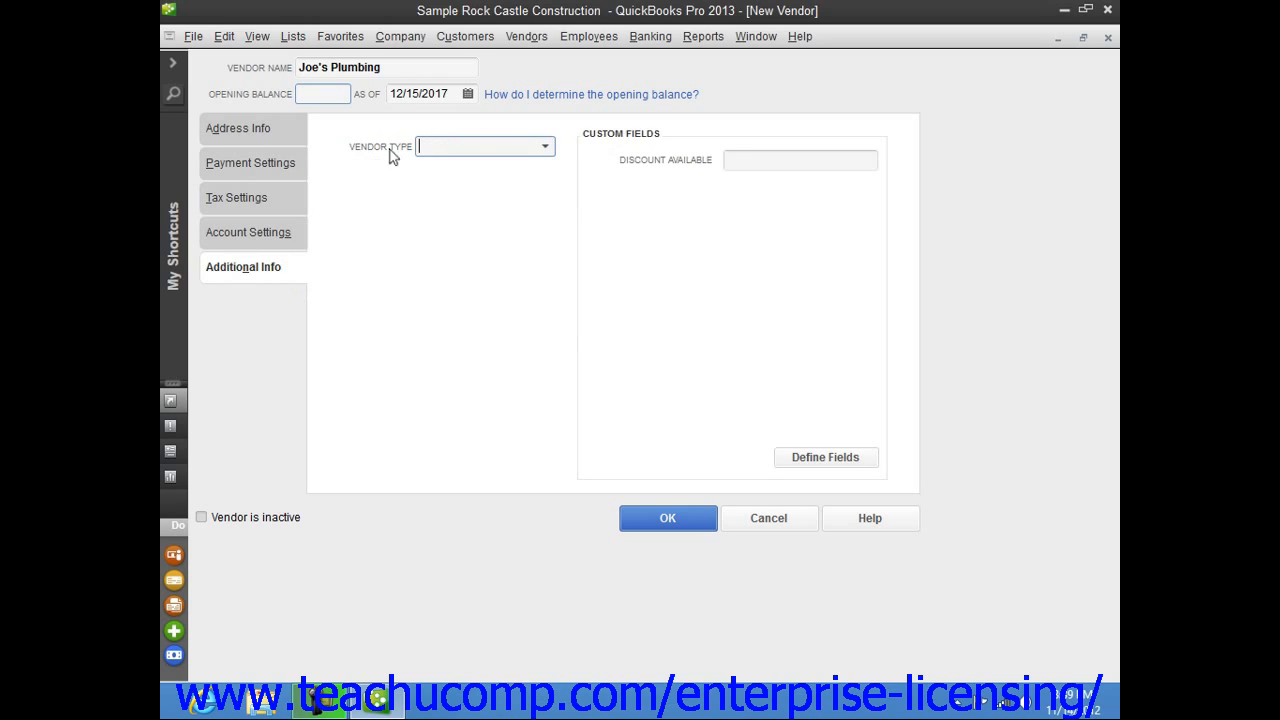
click(547, 148)
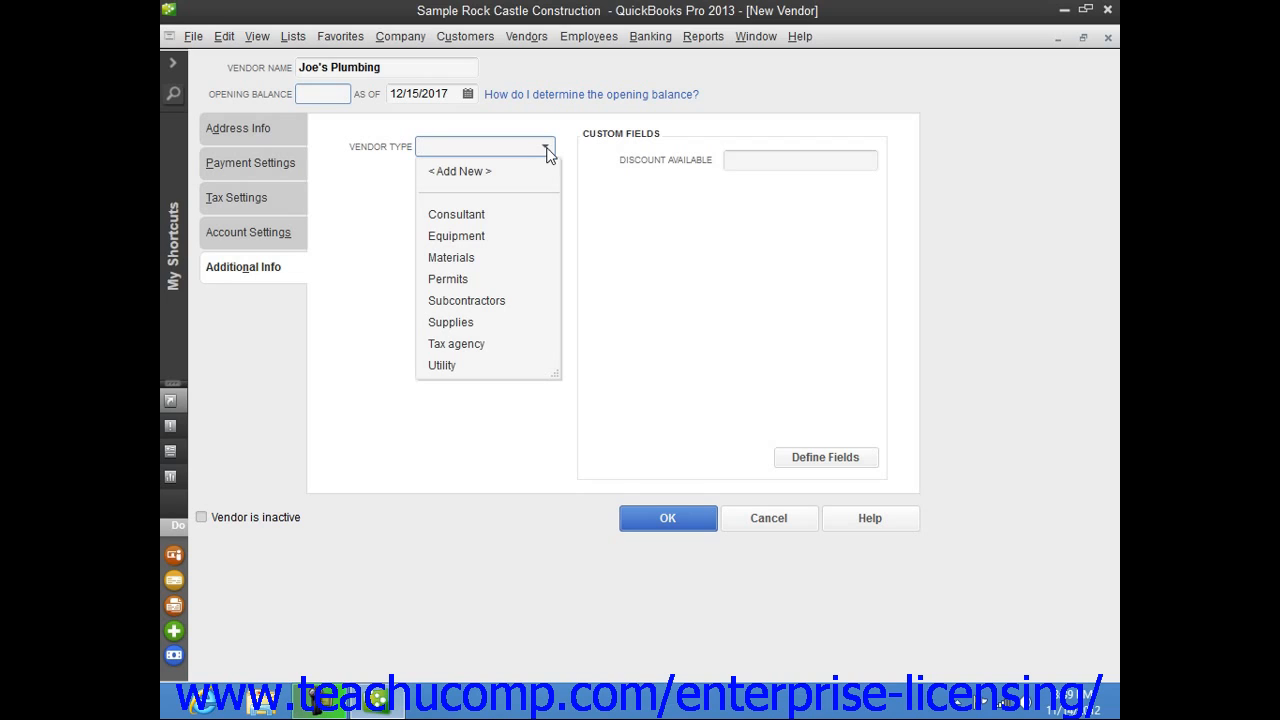
click(594, 205)
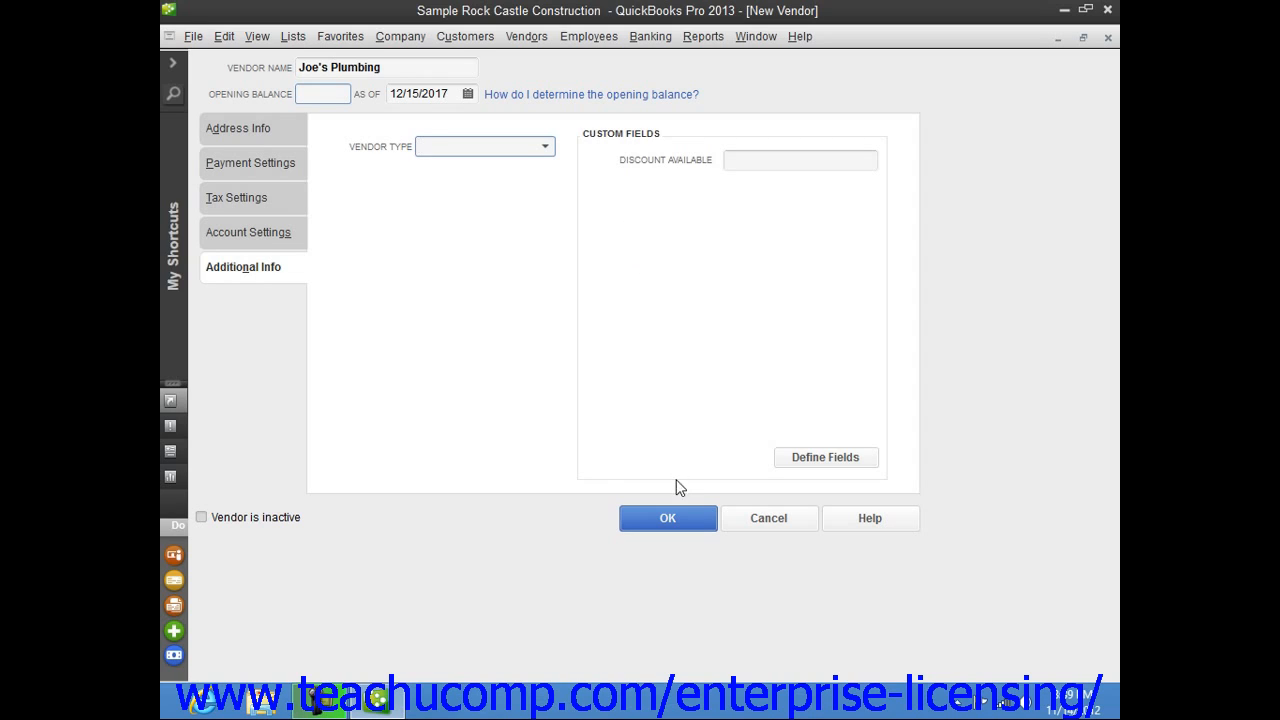
click(686, 539)
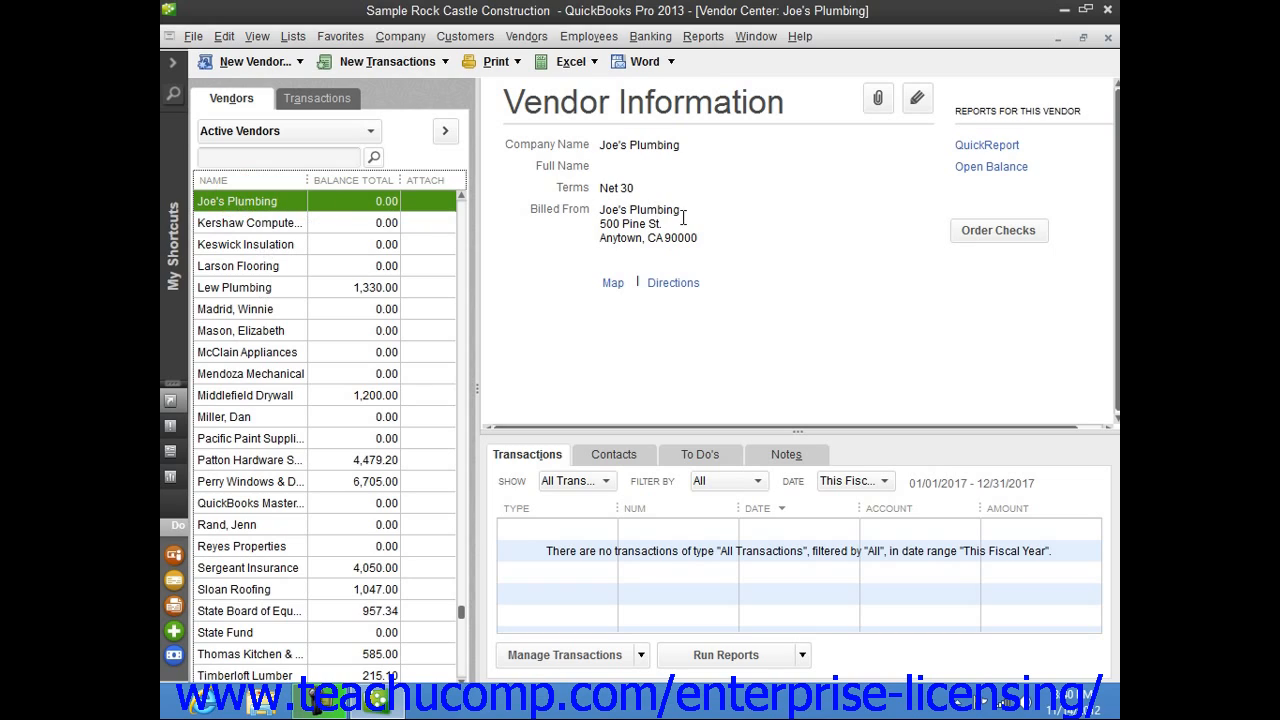
Open the saved Joe's Plumbing record for editing to review its details, and close it without changes.
click(917, 99)
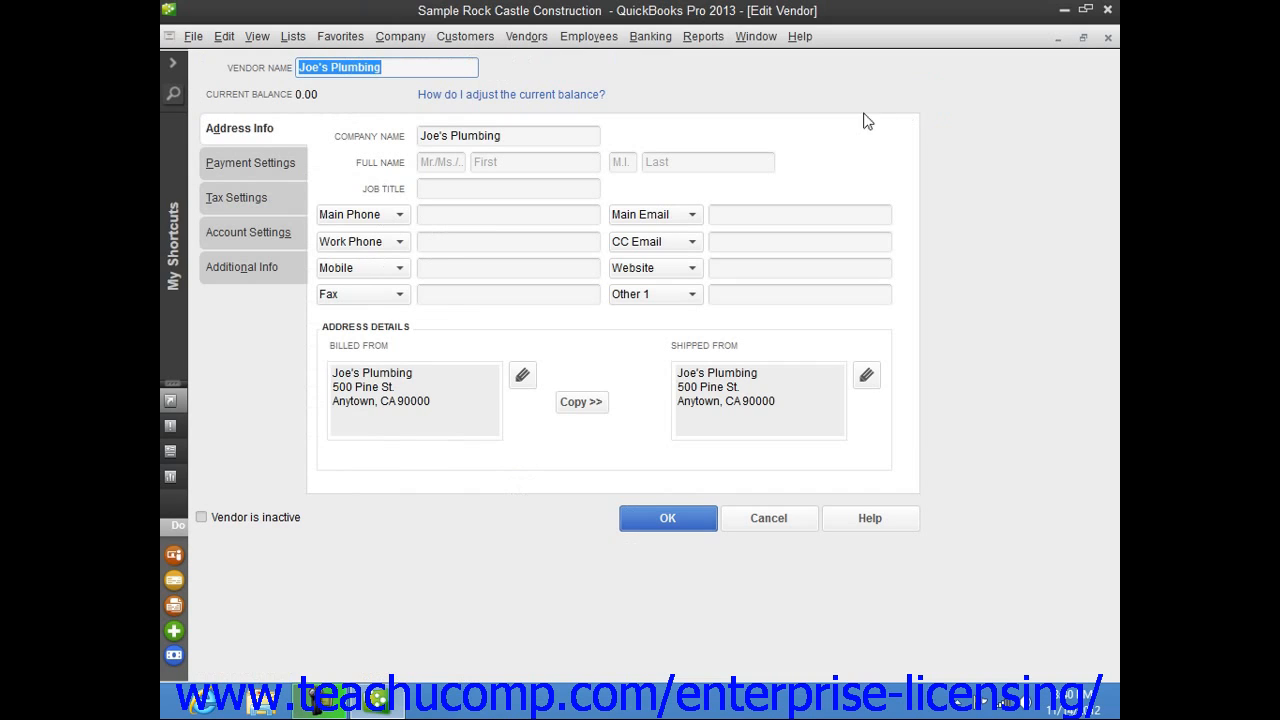
click(677, 515)
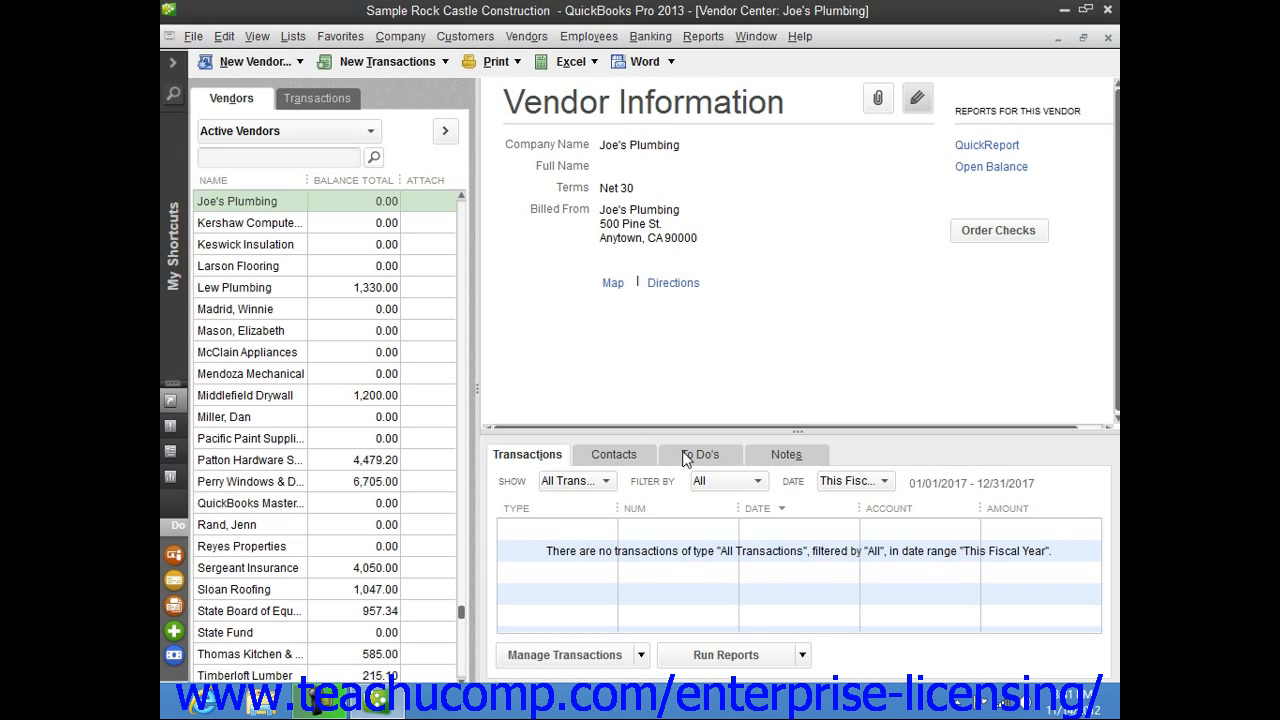
Delete the vendor Joe's Plumbing from the vendor list and close the Vendor Center.
click(275, 203)
click(225, 38)
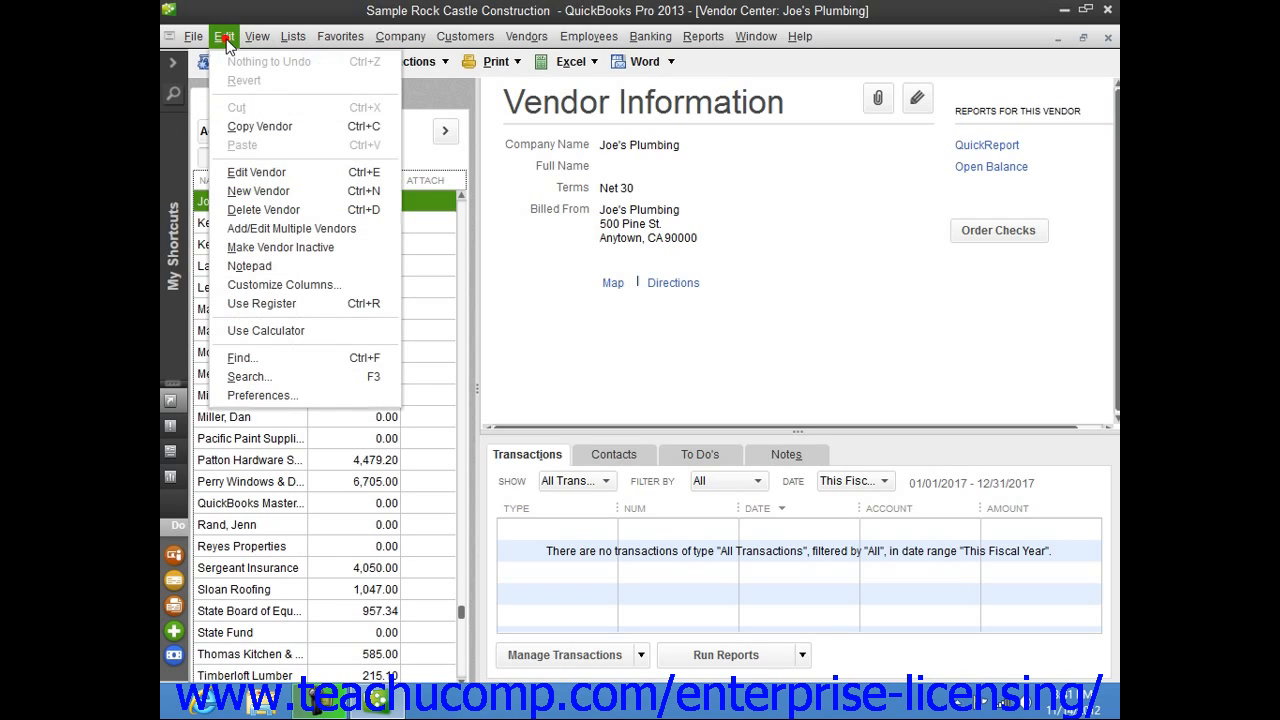
click(310, 210)
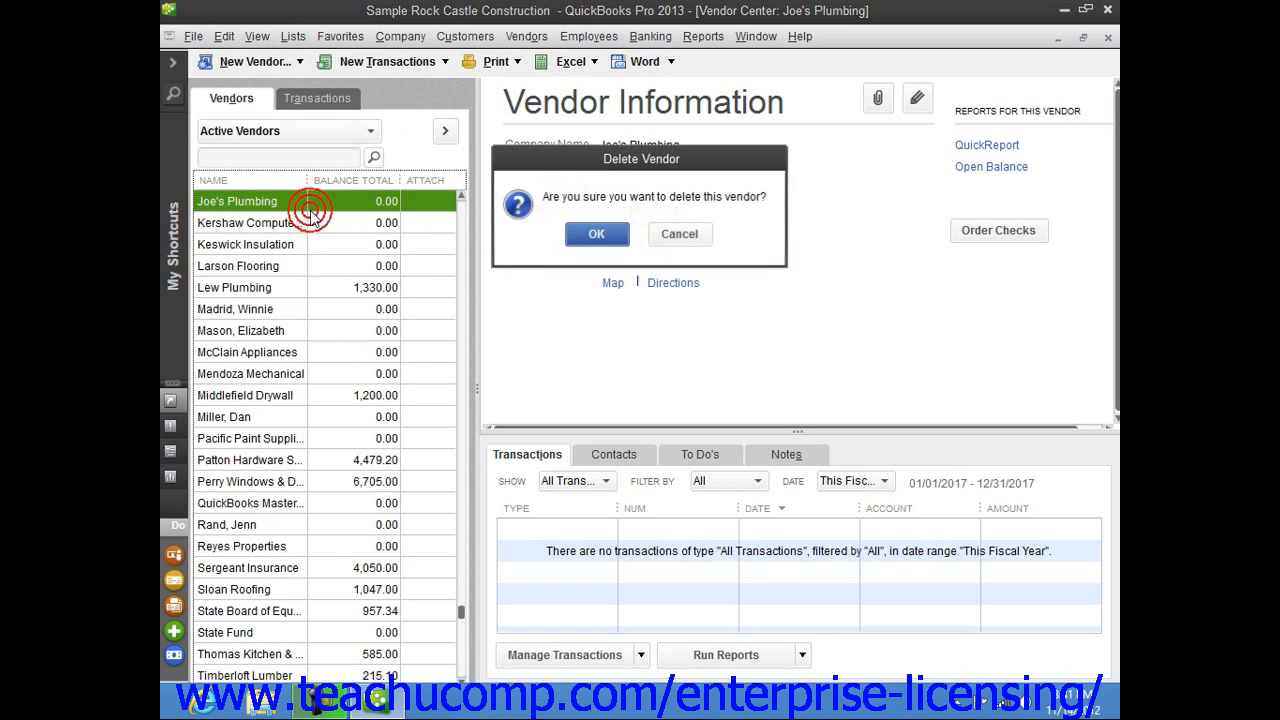
click(596, 234)
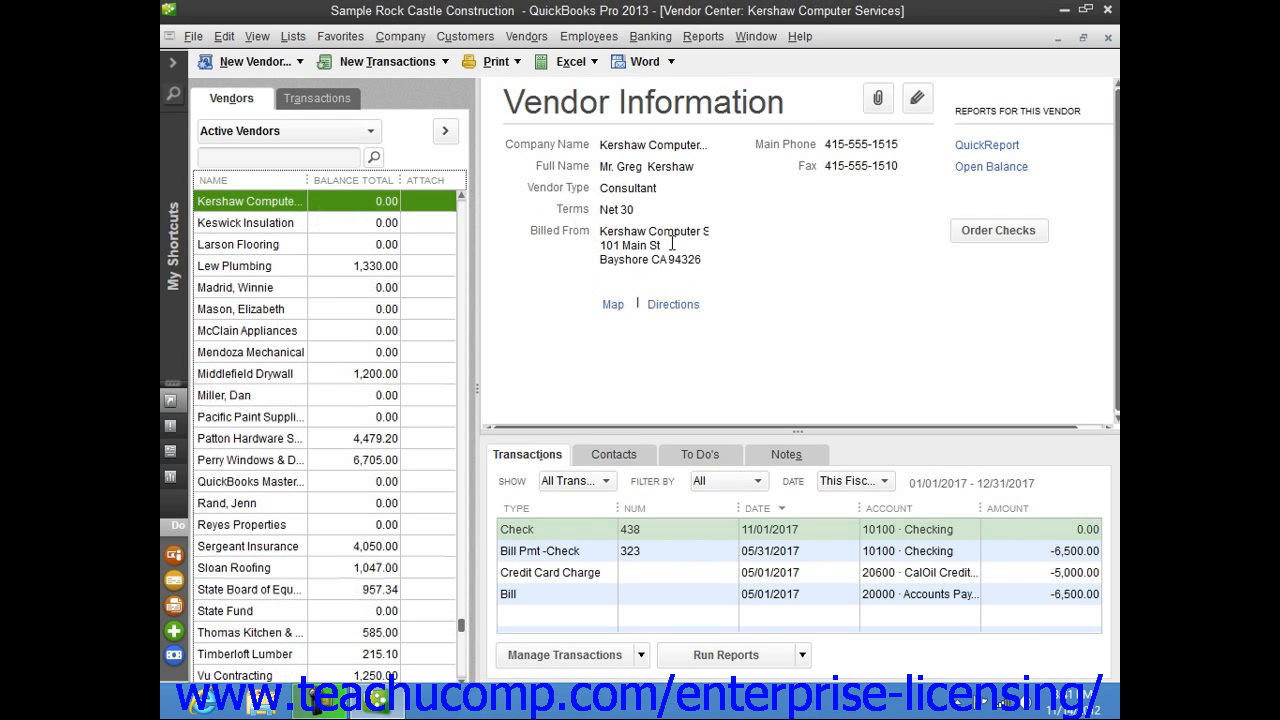
click(1108, 37)
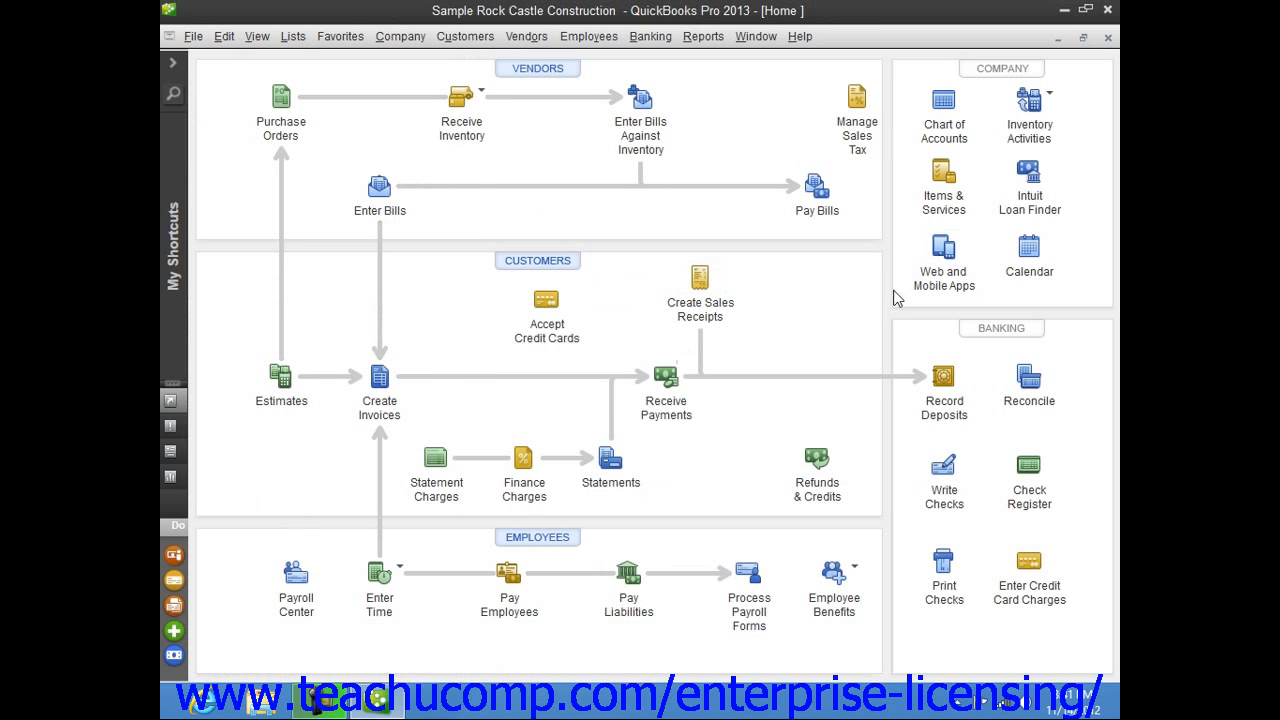